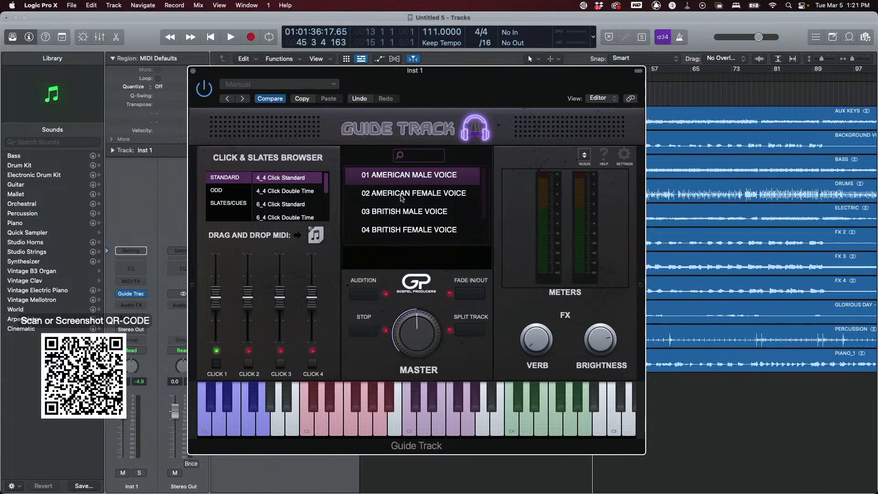
- Browse the voice list in the Guide Track plugin window
{"action": "left_click_drag", "start_coordinate": [429, 85], "coordinate": [474, 79]}
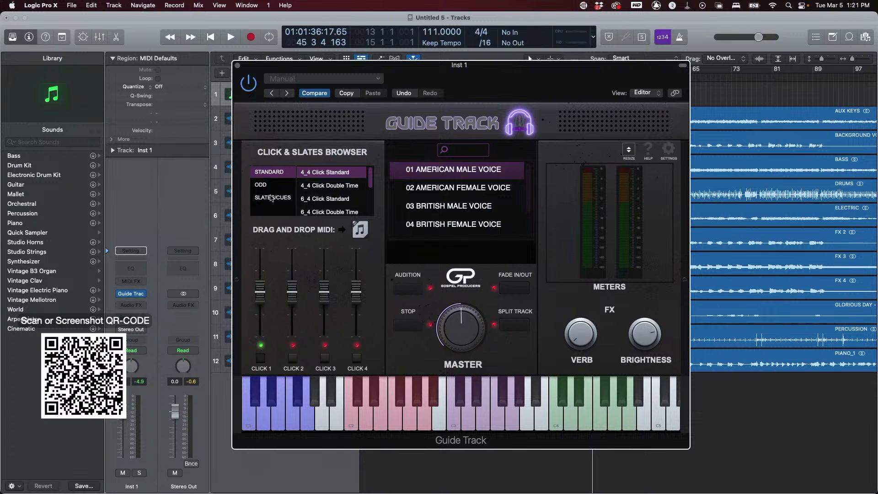
{"action": "scroll", "coordinate": [473, 192], "scroll_direction": "down", "scroll_amount": 3}
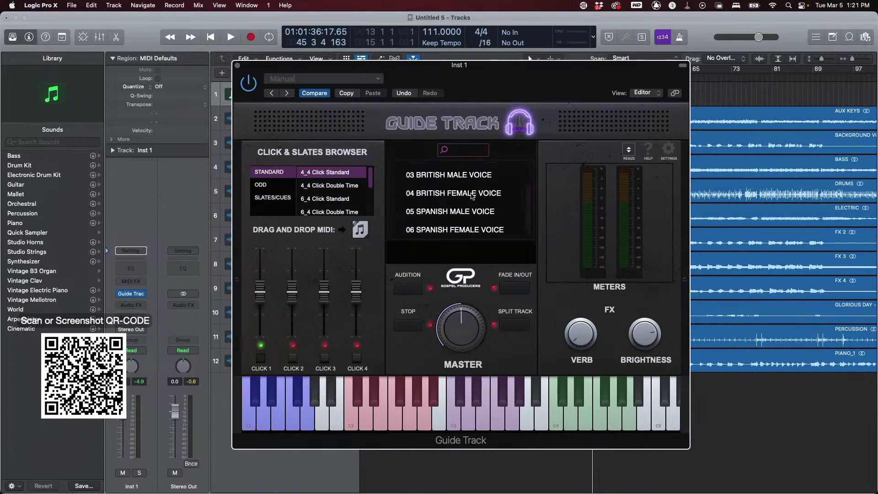
{"action": "scroll", "coordinate": [461, 205], "scroll_direction": "up", "scroll_amount": 3}
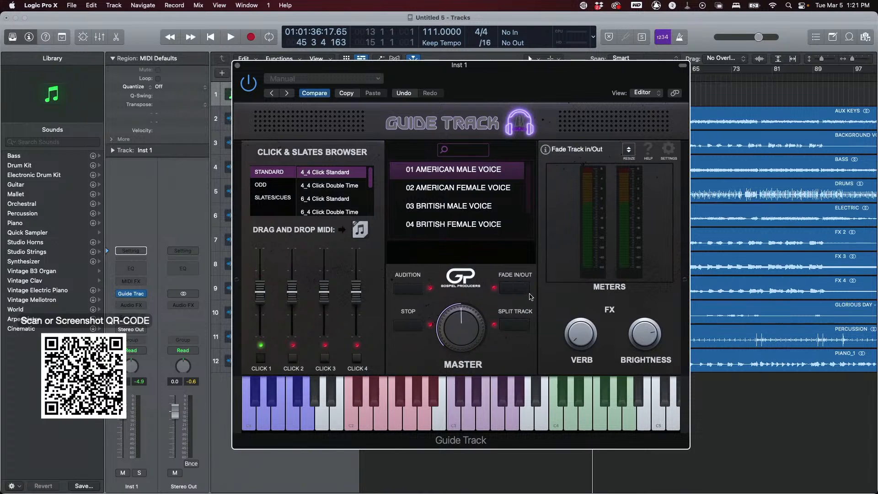
- Turn on the help labels and step through the STANDARD click patterns from 4_4 to 6_4 Click Double Time
{"action": "left_click", "coordinate": [648, 149]}
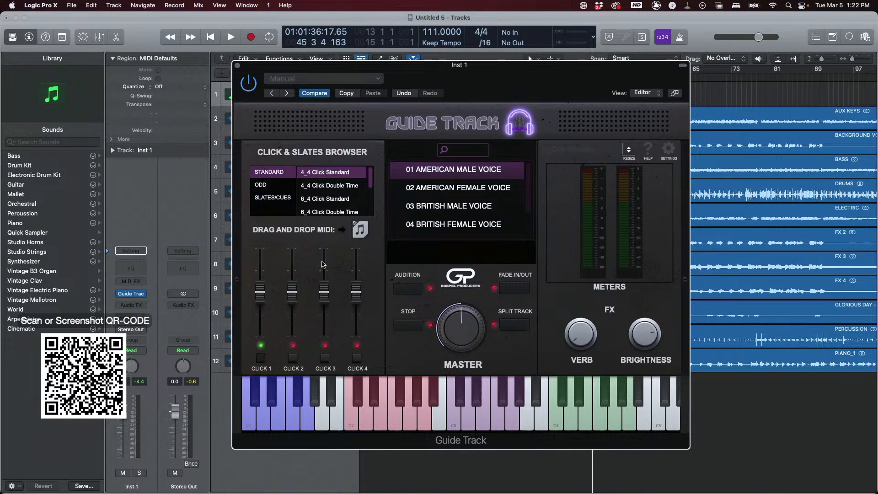
{"action": "left_click", "coordinate": [327, 190]}
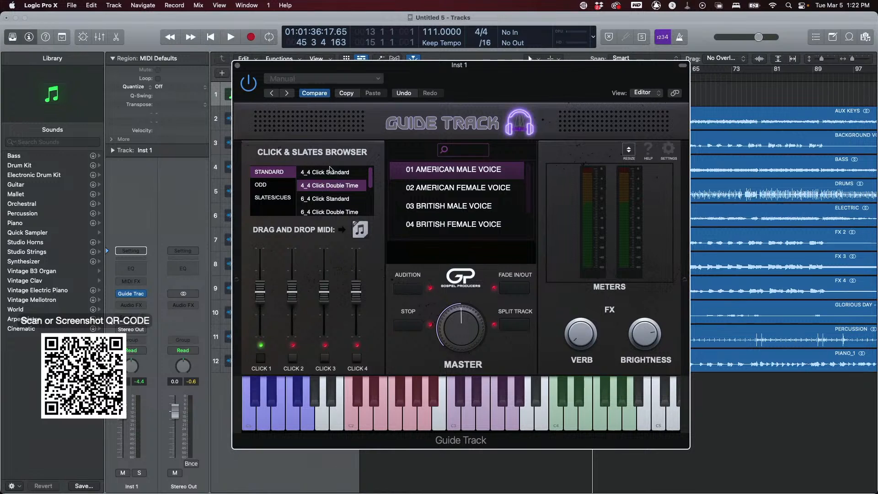
{"action": "left_click", "coordinate": [331, 174]}
{"action": "left_click", "coordinate": [330, 186]}
{"action": "left_click", "coordinate": [329, 199]}
{"action": "left_click", "coordinate": [329, 210]}
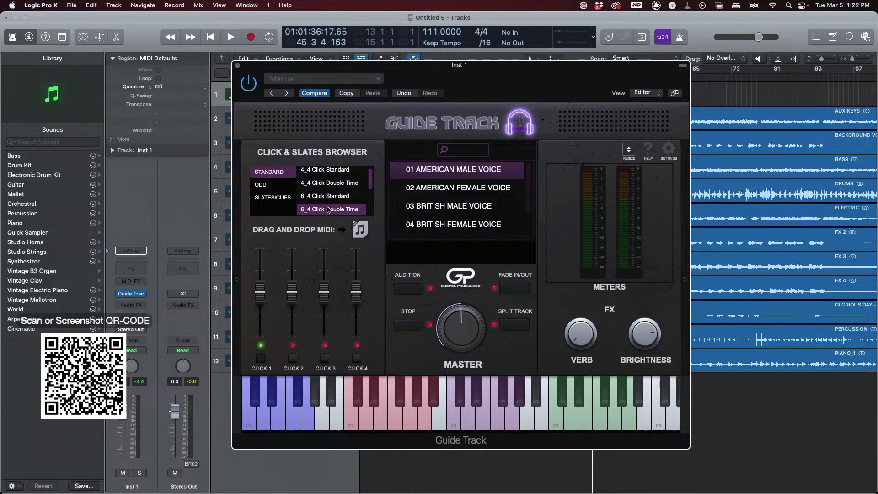
- Audition the STANDARD click patterns, moving through 4_4, 6_4 and 3_4 to 6_8 Click Standard
{"action": "left_click", "coordinate": [322, 173]}
{"action": "left_click", "coordinate": [408, 286]}
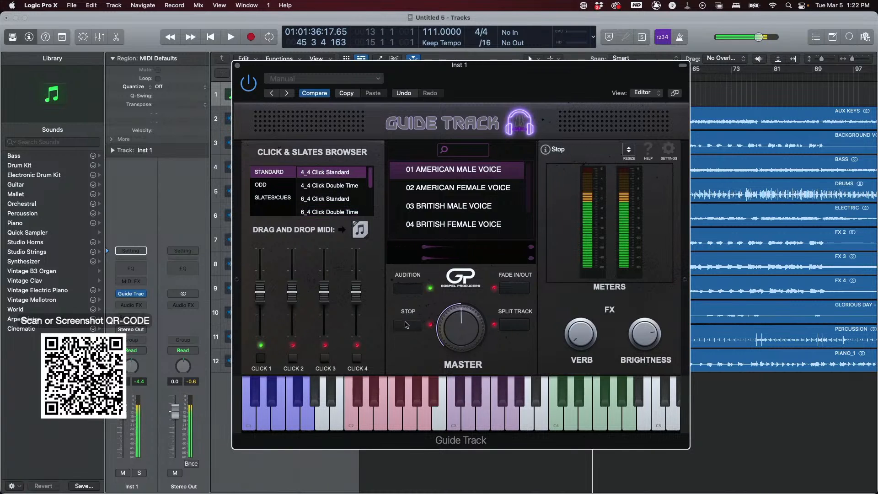
{"action": "left_click", "coordinate": [337, 186]}
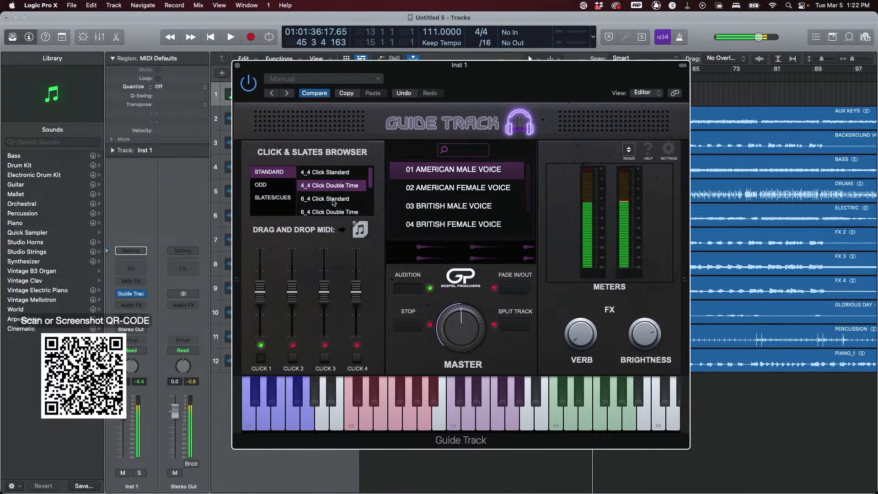
{"action": "left_click", "coordinate": [334, 201]}
{"action": "scroll", "coordinate": [334, 202], "scroll_direction": "down", "scroll_amount": 3}
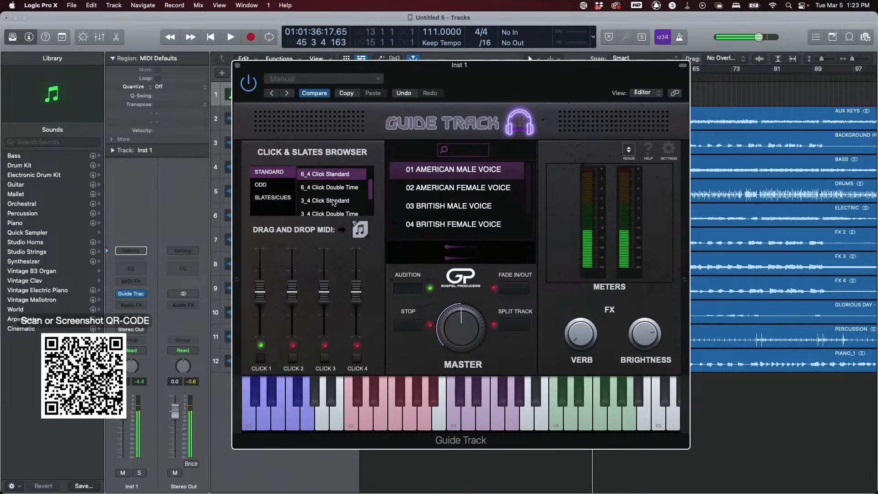
{"action": "left_click", "coordinate": [333, 201]}
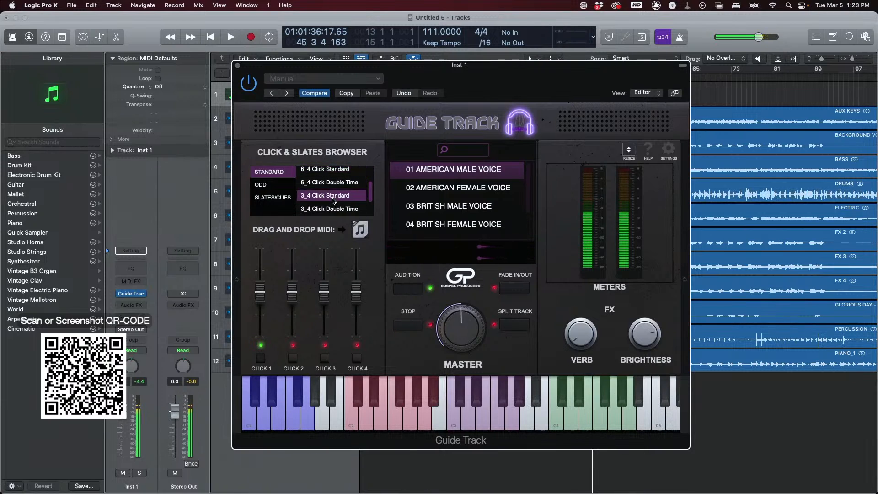
{"action": "scroll", "coordinate": [333, 202], "scroll_direction": "down", "scroll_amount": 2}
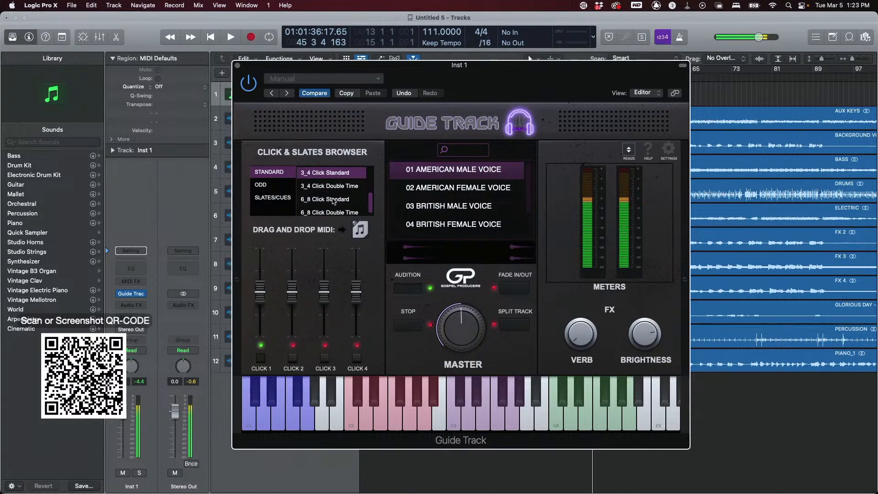
{"action": "left_click", "coordinate": [333, 200]}
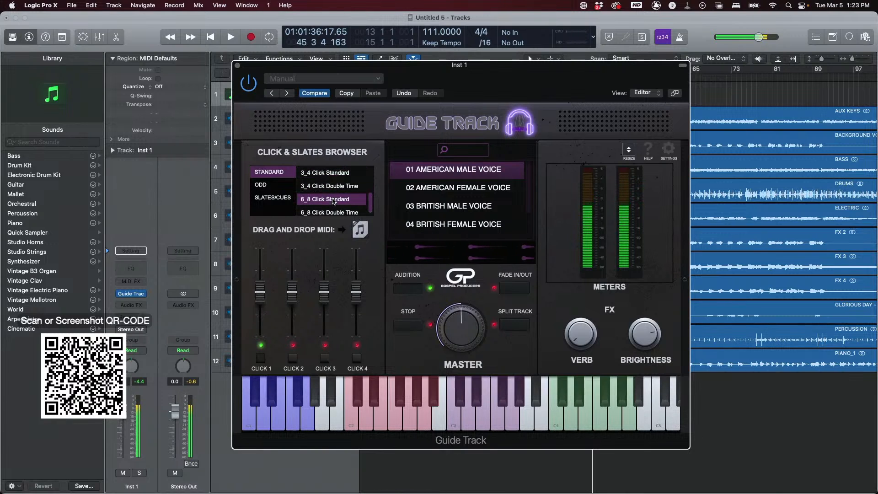
- Pick 5_4 Standard in the ODD category and switch the active click between Click 1 and Click 2
{"action": "left_click", "coordinate": [270, 183]}
{"action": "left_click", "coordinate": [317, 176]}
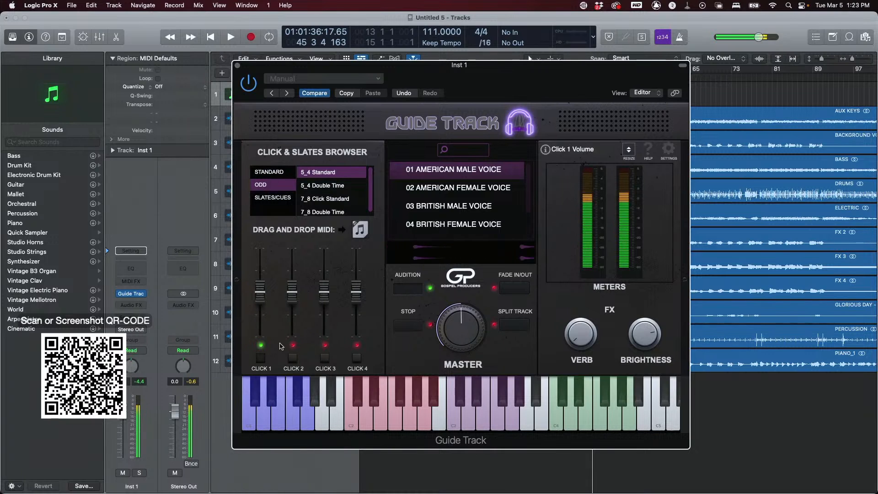
{"action": "left_click_drag", "start_coordinate": [259, 297], "coordinate": [260, 298]}
{"action": "left_click", "coordinate": [259, 358]}
{"action": "left_click", "coordinate": [293, 357]}
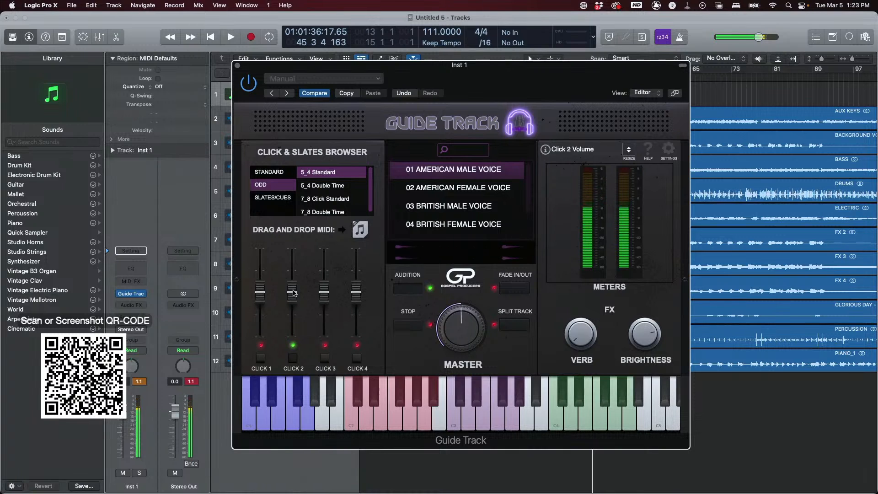
{"action": "left_click", "coordinate": [293, 357]}
- Try the Click 3 and Click 4 sounds with their faders, reset Click 4, and return to Click 1
{"action": "left_click", "coordinate": [322, 358]}
{"action": "left_click_drag", "start_coordinate": [322, 303], "coordinate": [323, 301]}
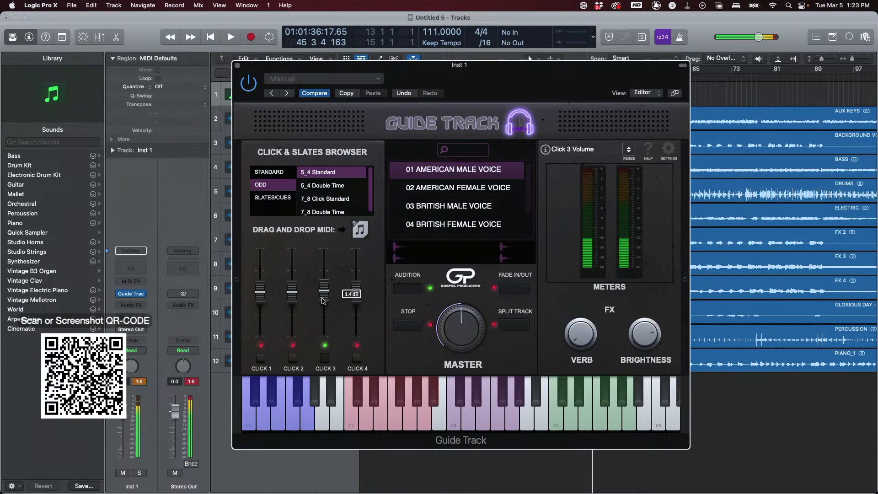
{"action": "left_click", "coordinate": [326, 358]}
{"action": "left_click", "coordinate": [357, 358]}
{"action": "left_click_drag", "start_coordinate": [358, 290], "coordinate": [358, 278]}
{"action": "double_click", "coordinate": [357, 279]}
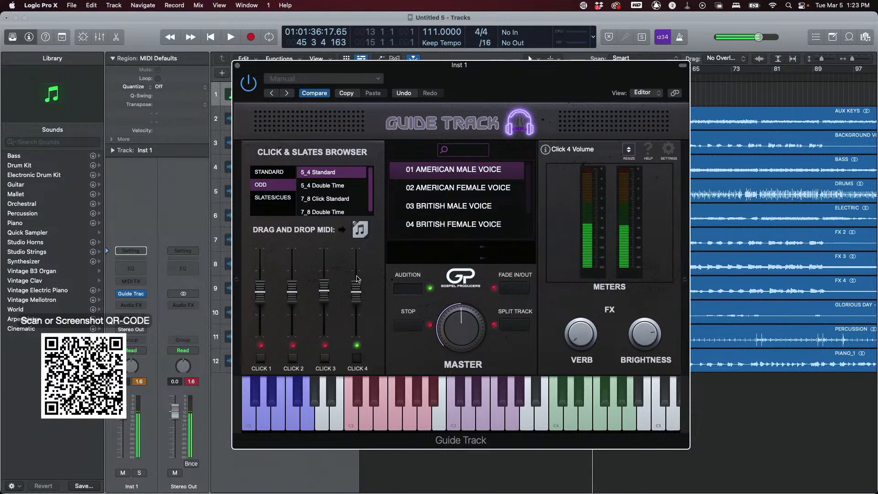
{"action": "left_click", "coordinate": [356, 360]}
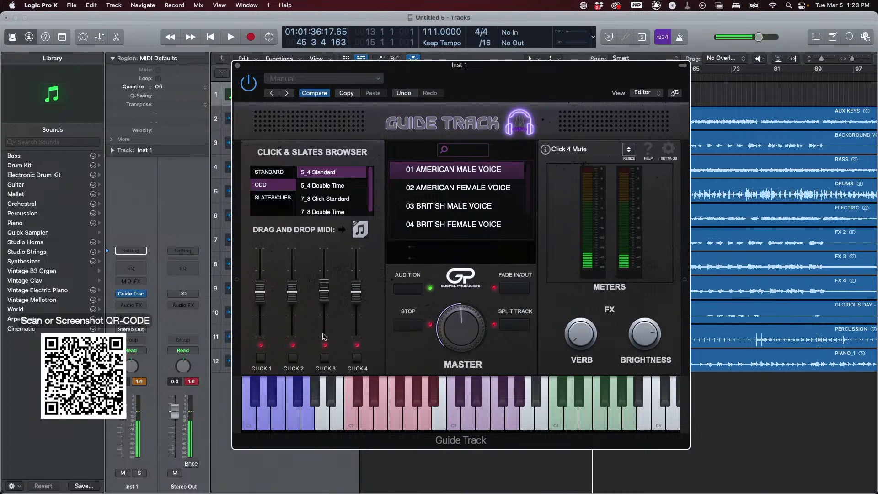
{"action": "left_click", "coordinate": [261, 357]}
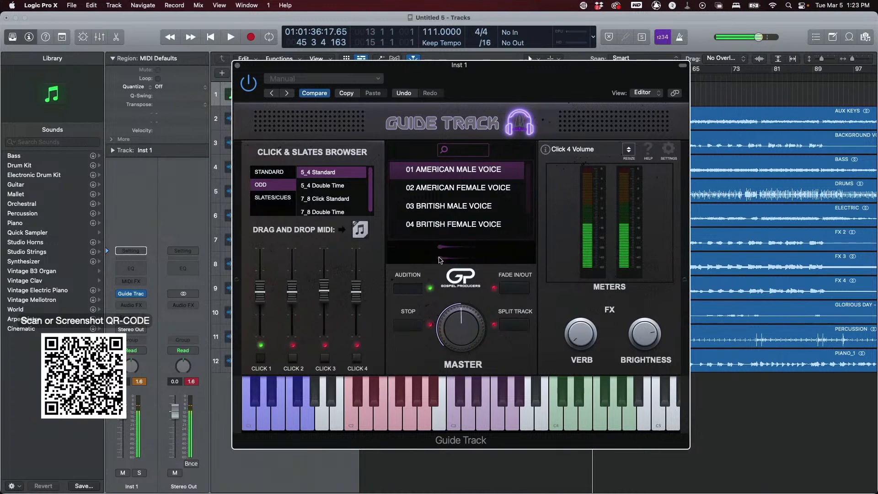
- Select 4_4 Click Standard in the STANDARD category and audition it
{"action": "left_click", "coordinate": [269, 171]}
{"action": "left_click", "coordinate": [312, 172]}
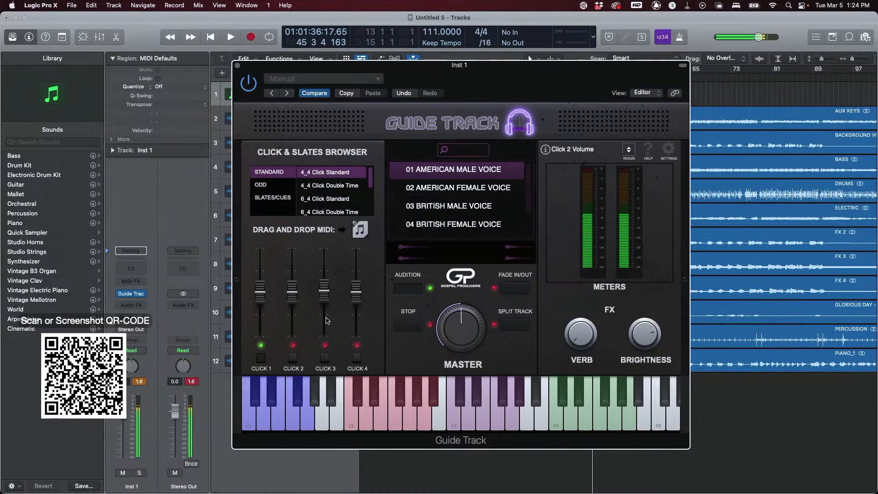
{"action": "left_click", "coordinate": [405, 335]}
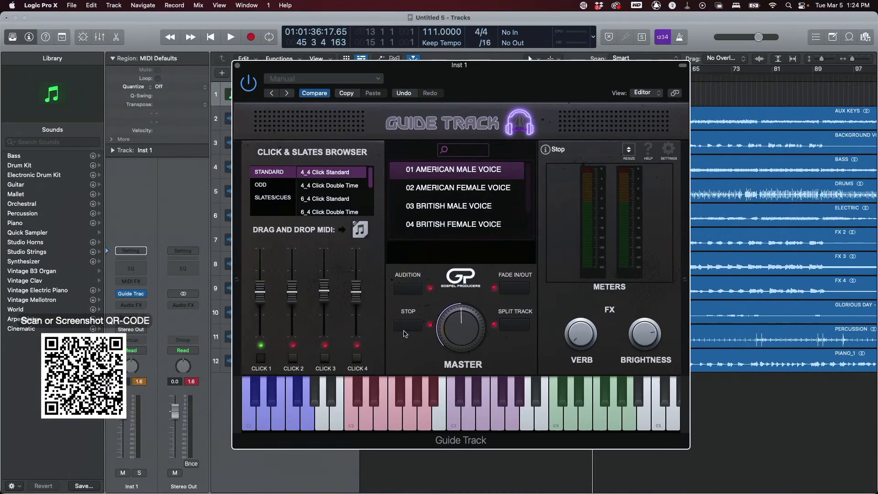
{"action": "left_click", "coordinate": [407, 293]}
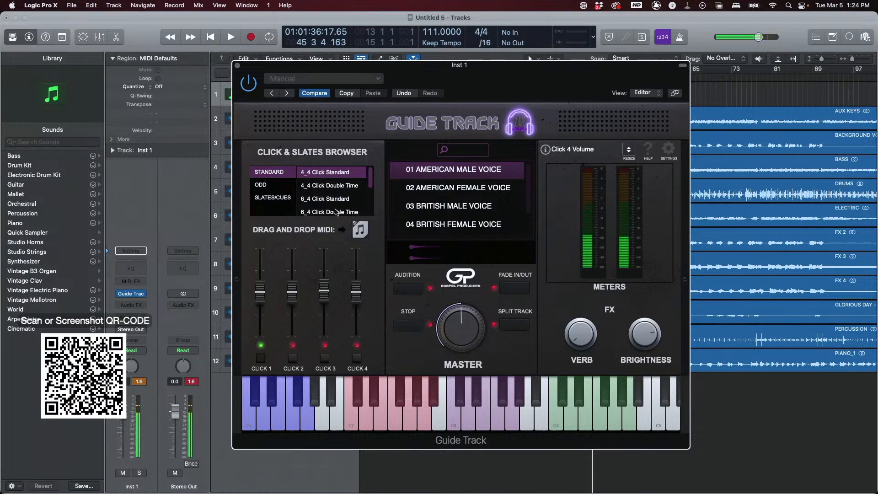
- Play the project from the beginning and stop playback
{"action": "left_click_drag", "start_coordinate": [502, 73], "coordinate": [562, 212]}
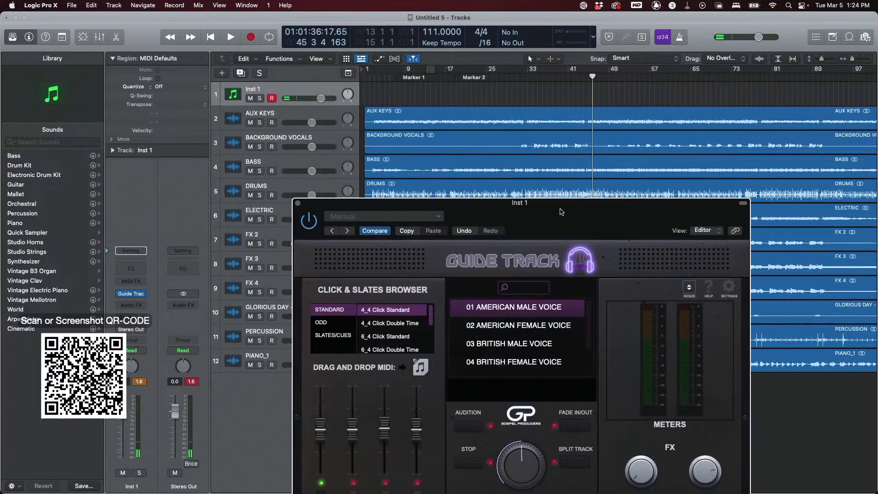
{"action": "left_click", "coordinate": [214, 26]}
{"action": "left_click", "coordinate": [212, 36]}
{"action": "key", "text": "space"}
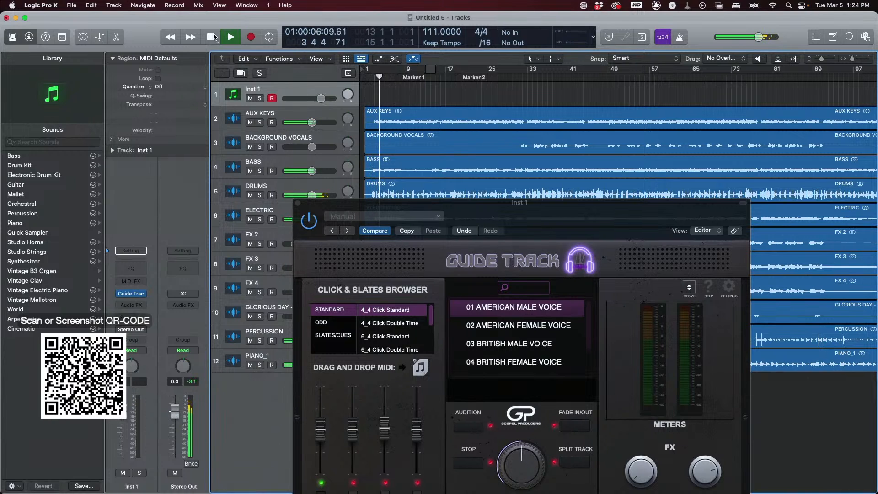
{"action": "left_click", "coordinate": [212, 36]}
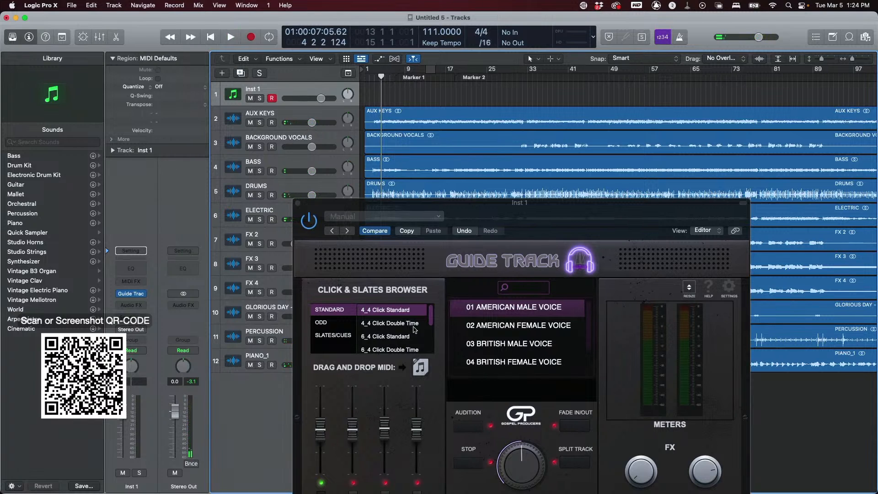
- Drag the 4_4 Click Double Time MIDI onto the Inst 1 track at bar 1
{"action": "left_click", "coordinate": [395, 328]}
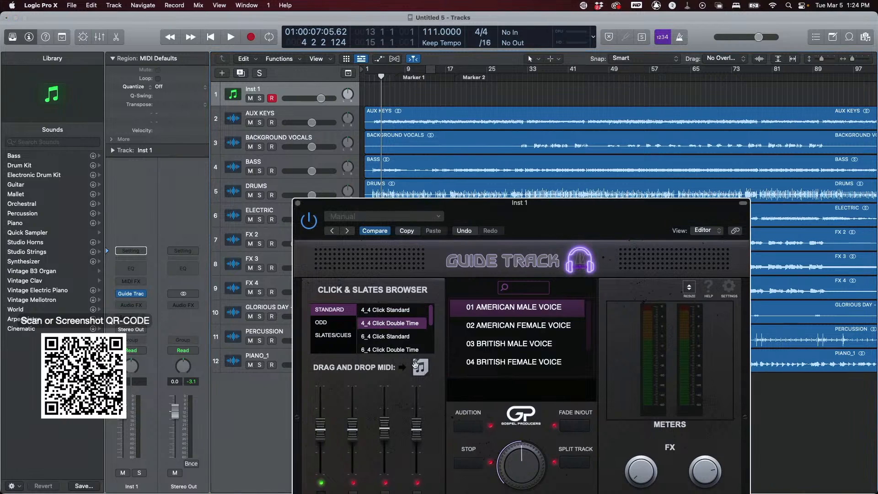
{"action": "left_click", "coordinate": [459, 427]}
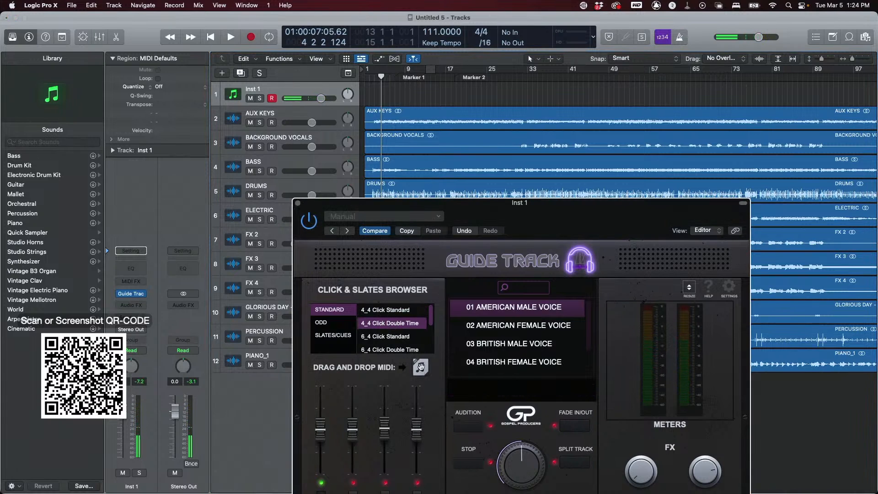
{"action": "left_click_drag", "start_coordinate": [420, 367], "coordinate": [424, 307]}
{"action": "left_click_drag", "start_coordinate": [422, 278], "coordinate": [369, 93]}
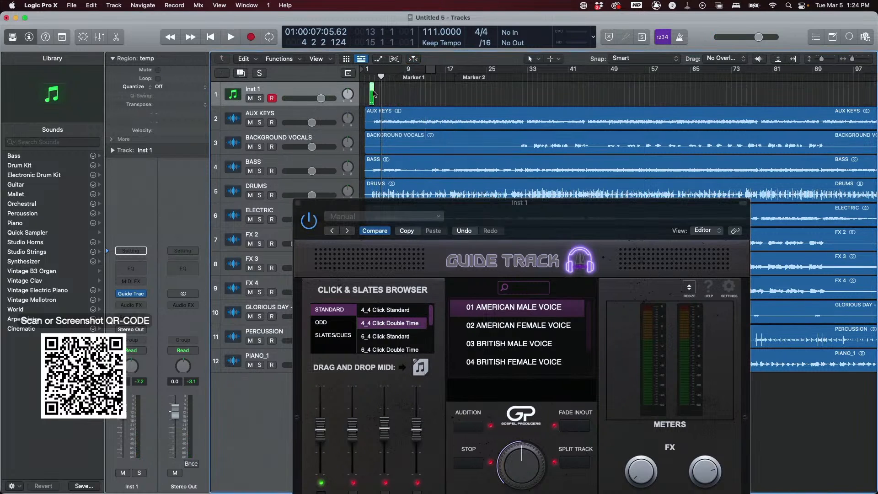
- Align the click region to the song start and loop it across the arrangement
{"action": "key", "text": "super+Right"}
{"action": "key", "text": "super+Right"}
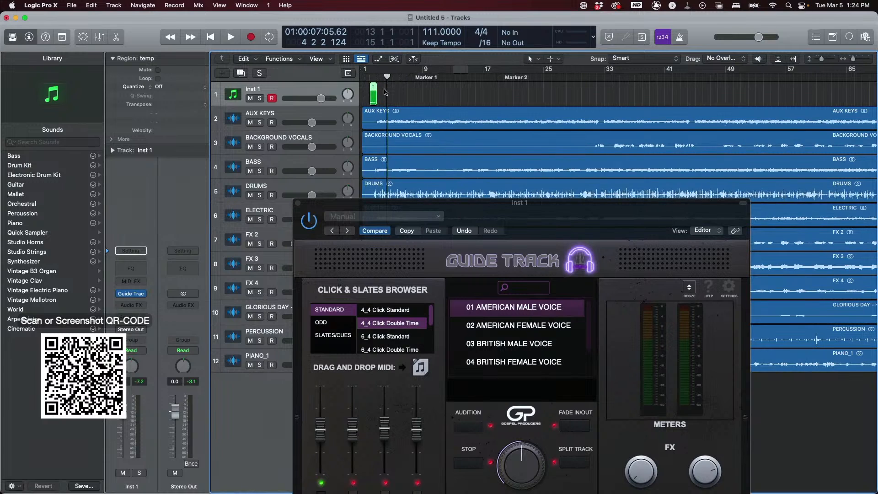
{"action": "left_click_drag", "start_coordinate": [375, 92], "coordinate": [369, 91]}
{"action": "key", "text": "l"}
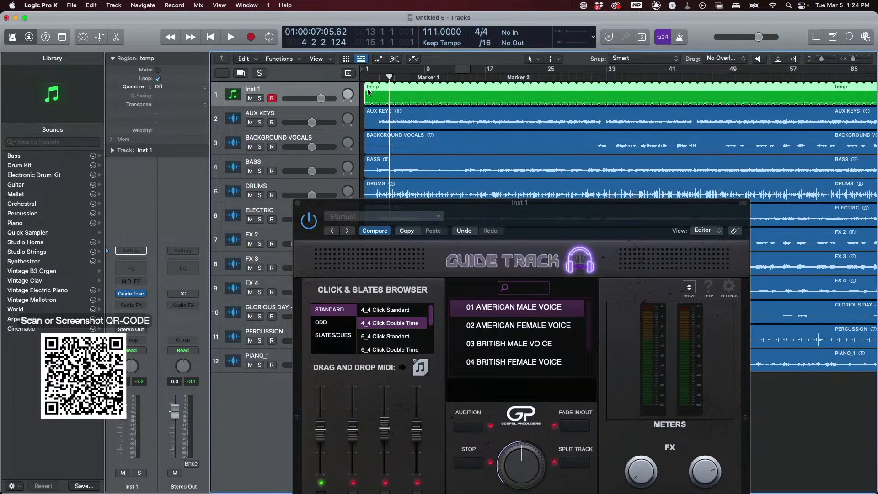
- Play the song with the looped click, adjust the Click 3 fader, and stop
{"action": "key", "text": "space"}
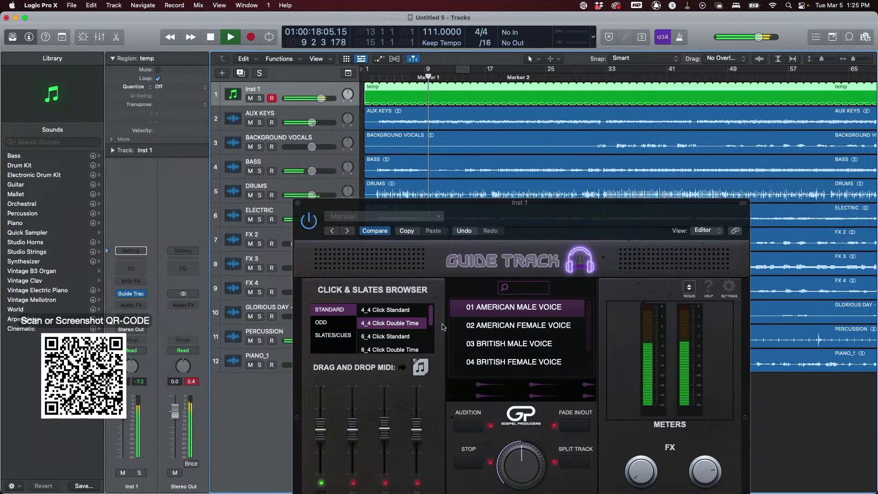
{"action": "left_click", "coordinate": [386, 461]}
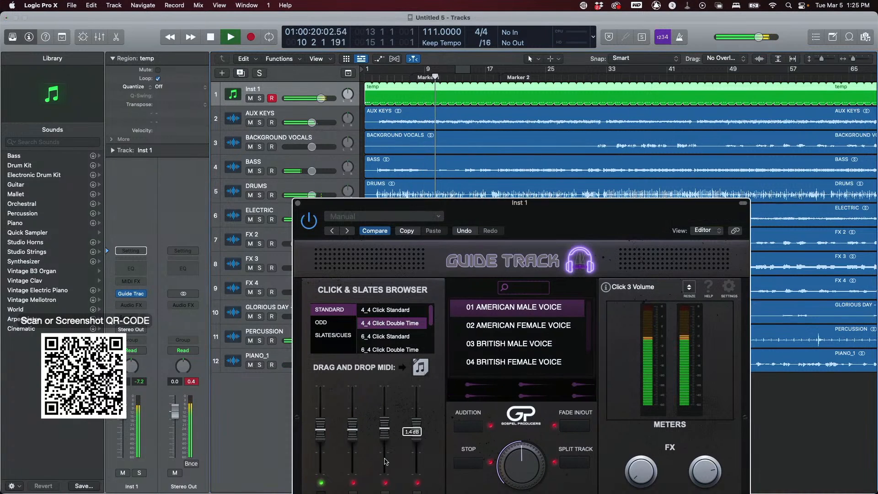
{"action": "left_click_drag", "start_coordinate": [467, 218], "coordinate": [456, 118]}
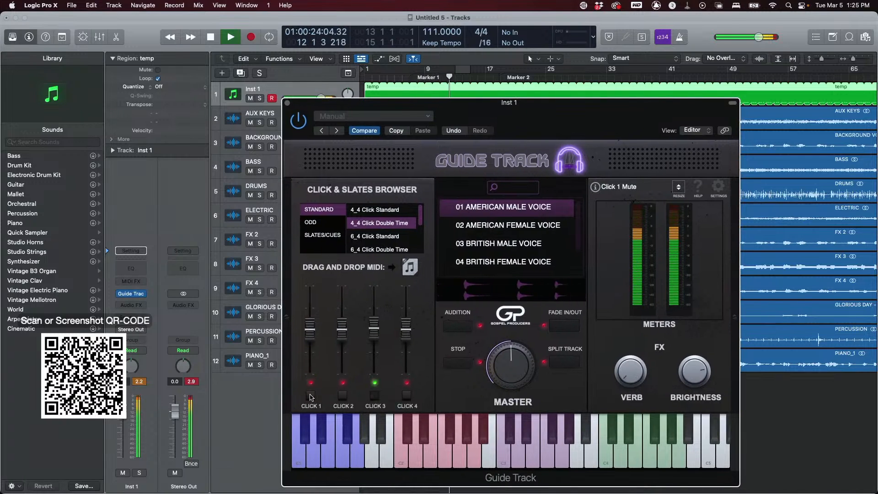
{"action": "left_click_drag", "start_coordinate": [374, 329], "coordinate": [375, 337]}
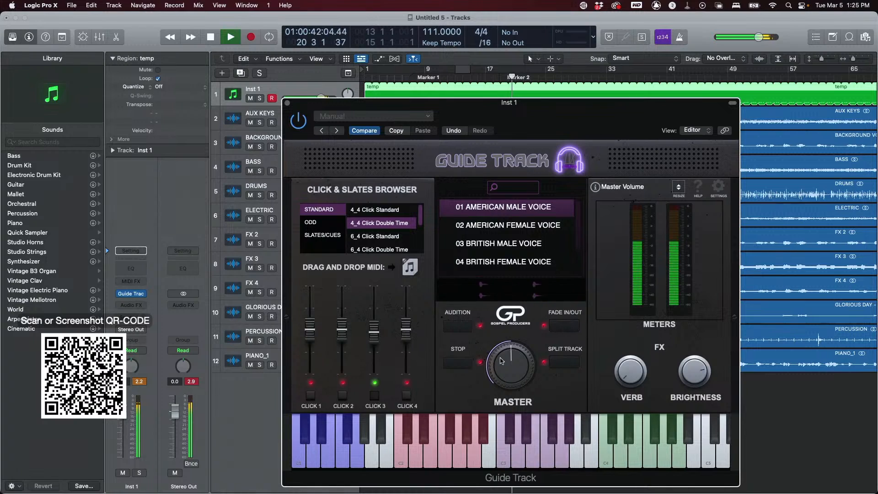
{"action": "key", "text": "space"}
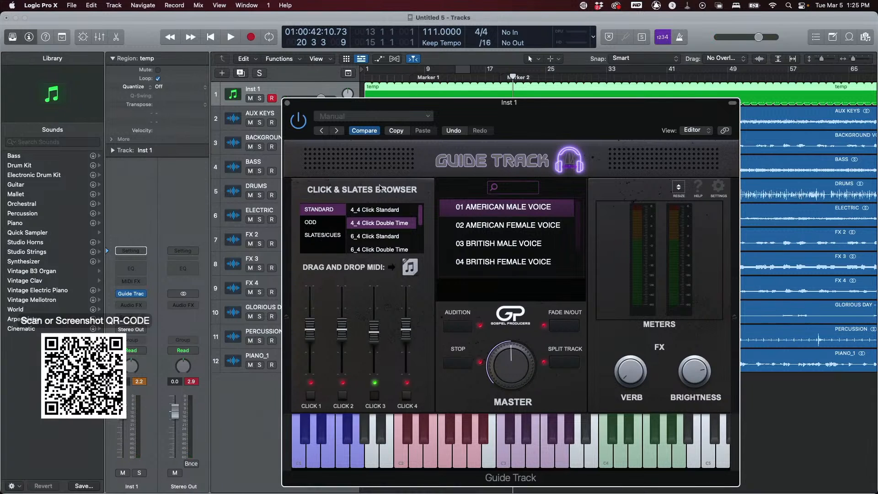
- Close the plugin, add a second instrument track, and rename the first track CLICK
{"action": "left_click", "coordinate": [287, 104]}
{"action": "left_click", "coordinate": [241, 73]}
{"action": "double_click", "coordinate": [256, 90]}
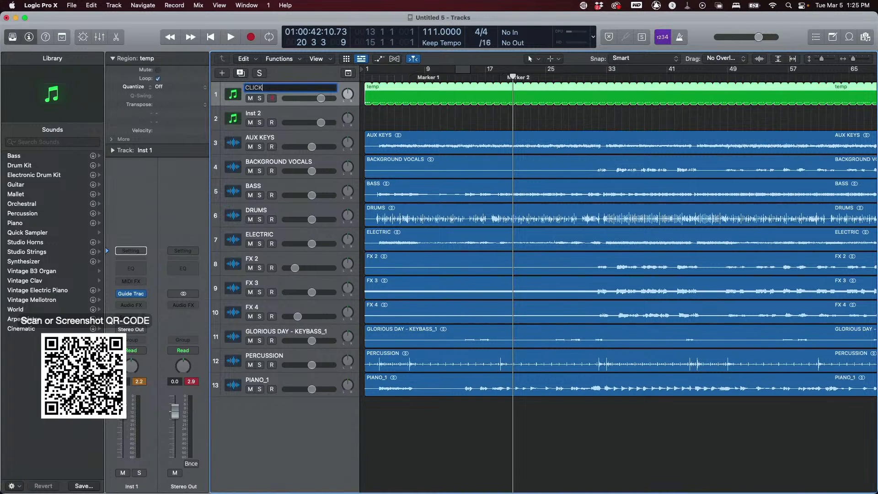
{"action": "type", "text": "CLICK"}
{"action": "key", "text": "Return"}
{"action": "left_click", "coordinate": [299, 114]}
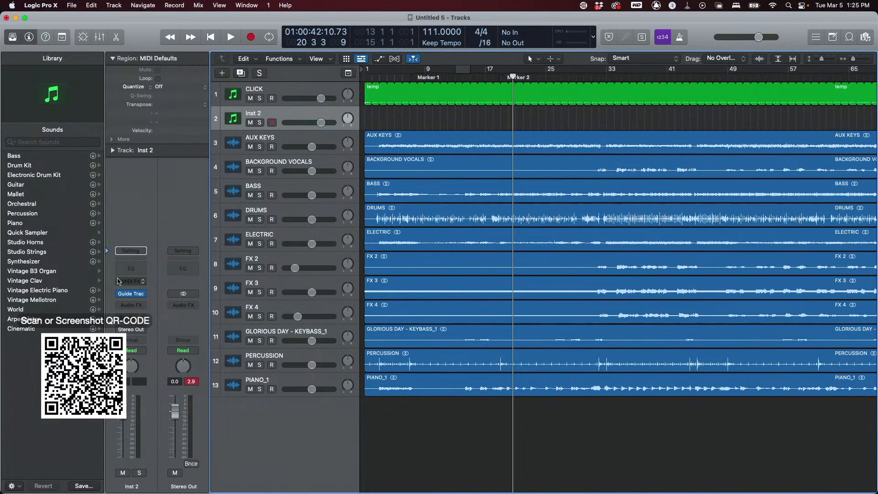
- Open the Guide Track plugin on Inst 2 and audition the 1-2-3-4 slate in the Slates/Cues category
{"action": "left_click", "coordinate": [132, 295]}
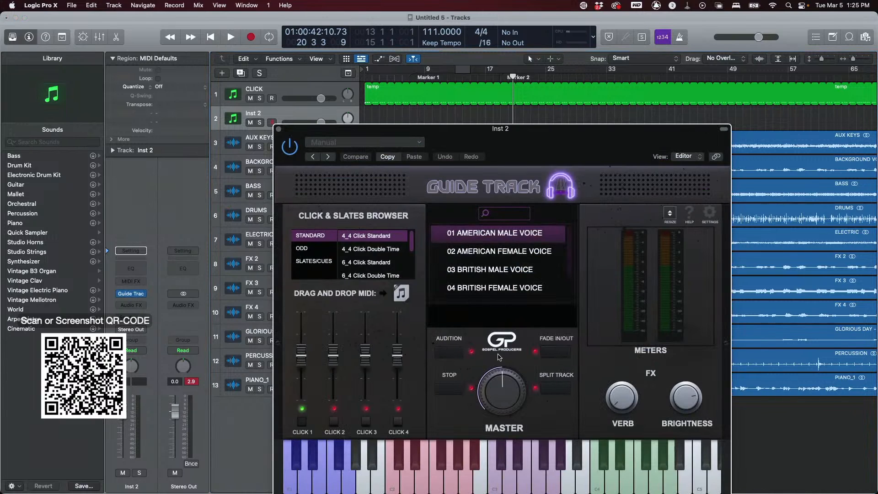
{"action": "left_click", "coordinate": [498, 480]}
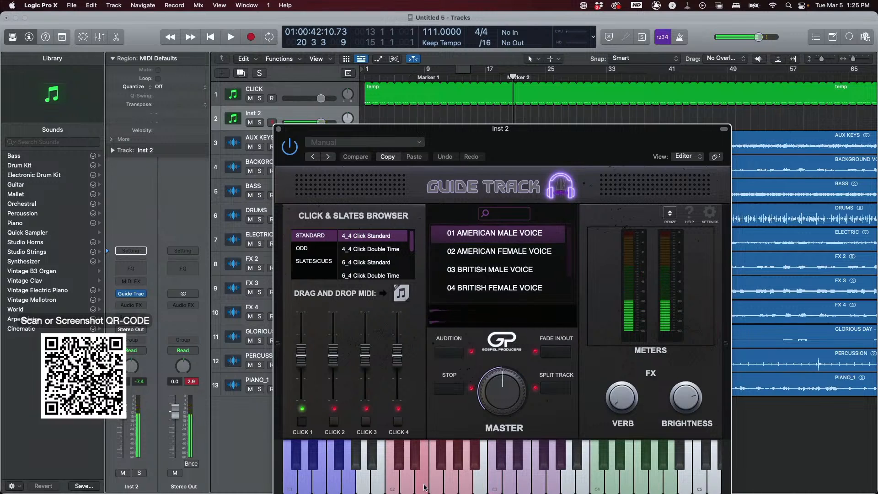
{"action": "left_click", "coordinate": [312, 263]}
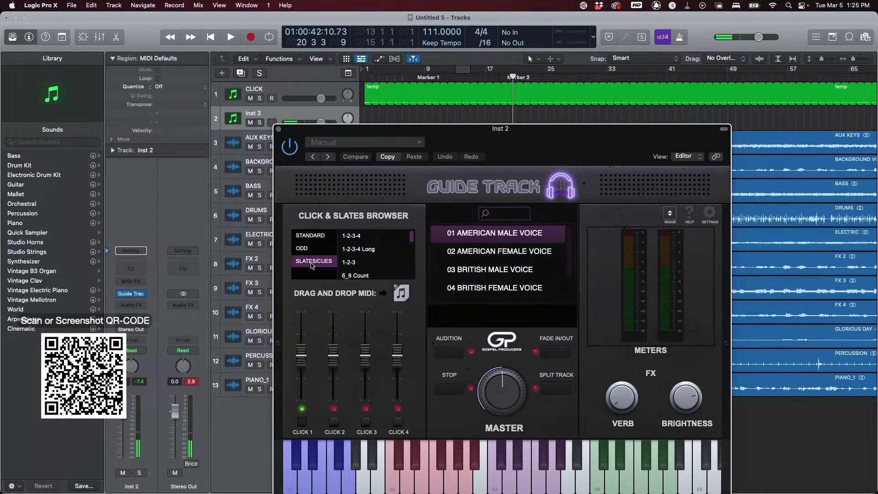
{"action": "left_click", "coordinate": [354, 239]}
{"action": "scroll", "coordinate": [366, 264], "scroll_direction": "down", "scroll_amount": 6}
{"action": "scroll", "coordinate": [366, 264], "scroll_direction": "up", "scroll_amount": 4}
{"action": "scroll", "coordinate": [366, 264], "scroll_direction": "up", "scroll_amount": 3}
{"action": "left_click", "coordinate": [448, 355]}
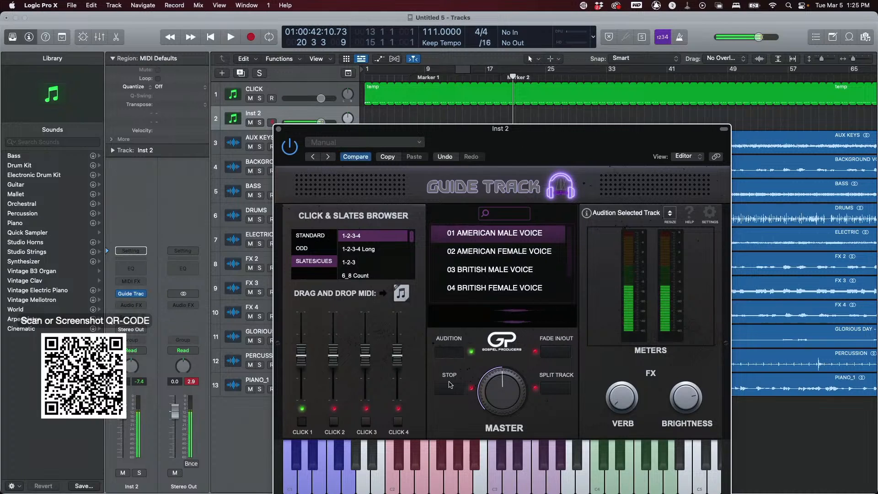
{"action": "left_click", "coordinate": [451, 391]}
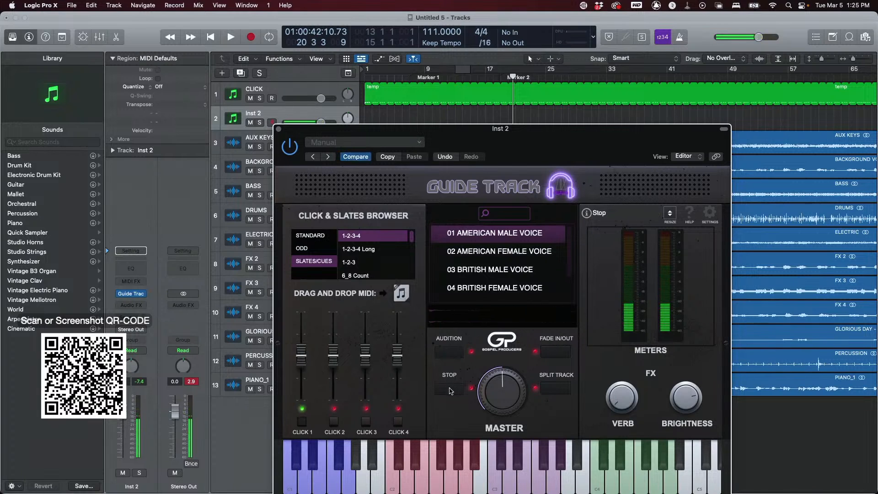
- Select and audition the 1-2-3-4 Long slate
{"action": "scroll", "coordinate": [366, 269], "scroll_direction": "down", "scroll_amount": 1}
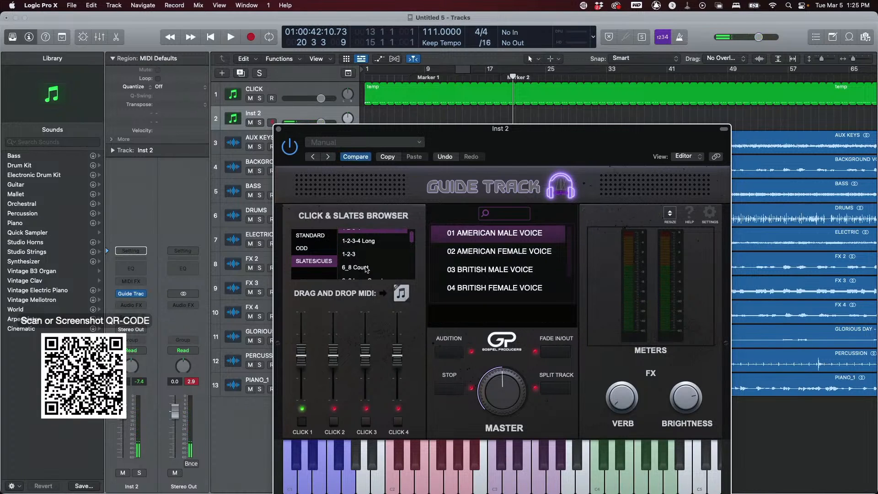
{"action": "left_click", "coordinate": [360, 242]}
{"action": "left_click", "coordinate": [451, 352]}
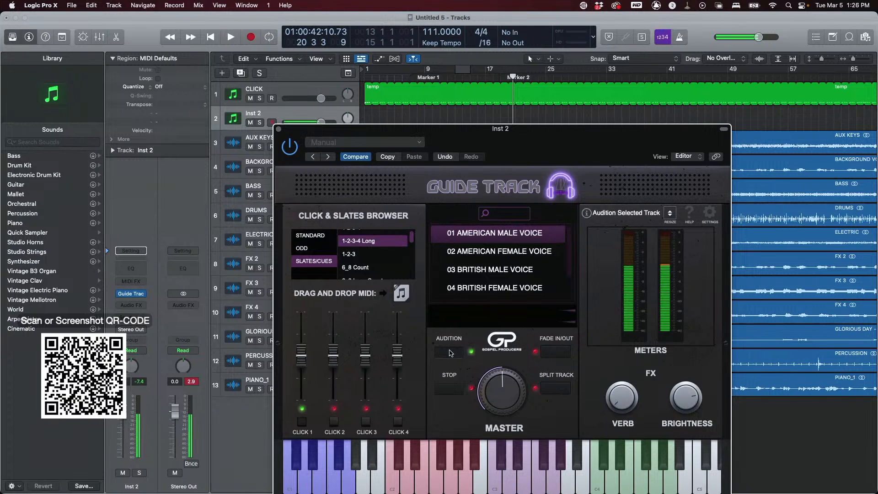
{"action": "left_click", "coordinate": [450, 389]}
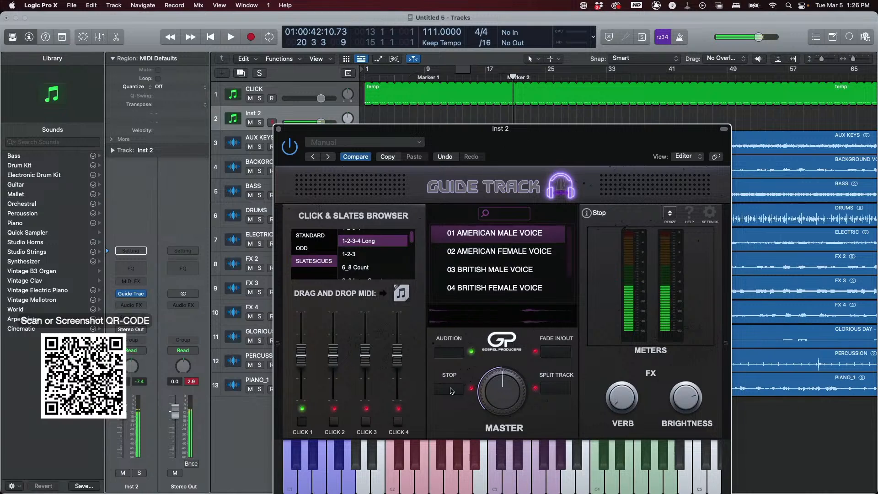
- Drag the Intro 4_4 Long slate MIDI onto the Inst 2 track at bar 1
{"action": "scroll", "coordinate": [376, 263], "scroll_direction": "down", "scroll_amount": 1}
{"action": "scroll", "coordinate": [376, 262], "scroll_direction": "down", "scroll_amount": 8}
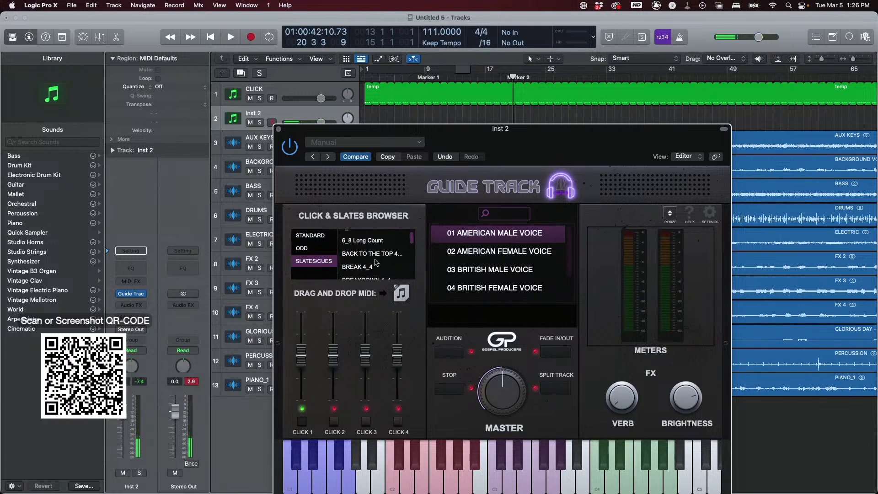
{"action": "scroll", "coordinate": [376, 262], "scroll_direction": "down", "scroll_amount": 2}
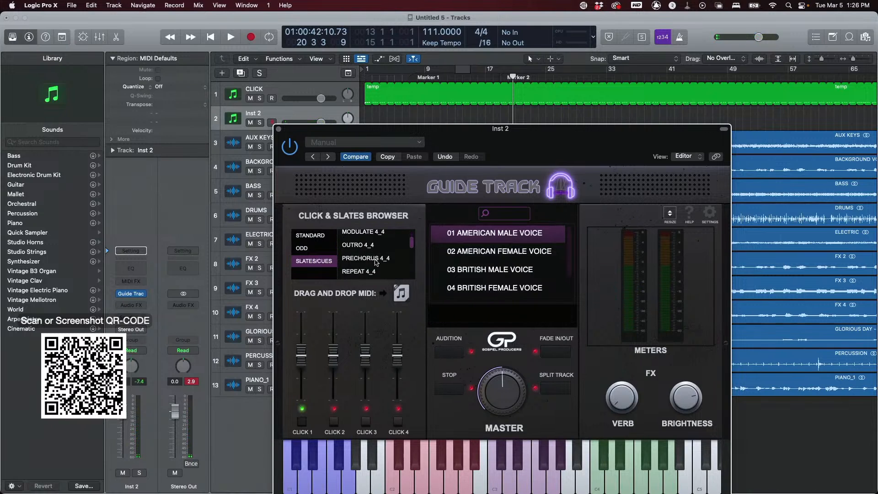
{"action": "scroll", "coordinate": [376, 262], "scroll_direction": "down", "scroll_amount": 8}
{"action": "scroll", "coordinate": [376, 262], "scroll_direction": "down", "scroll_amount": 10}
{"action": "scroll", "coordinate": [376, 262], "scroll_direction": "down", "scroll_amount": 5}
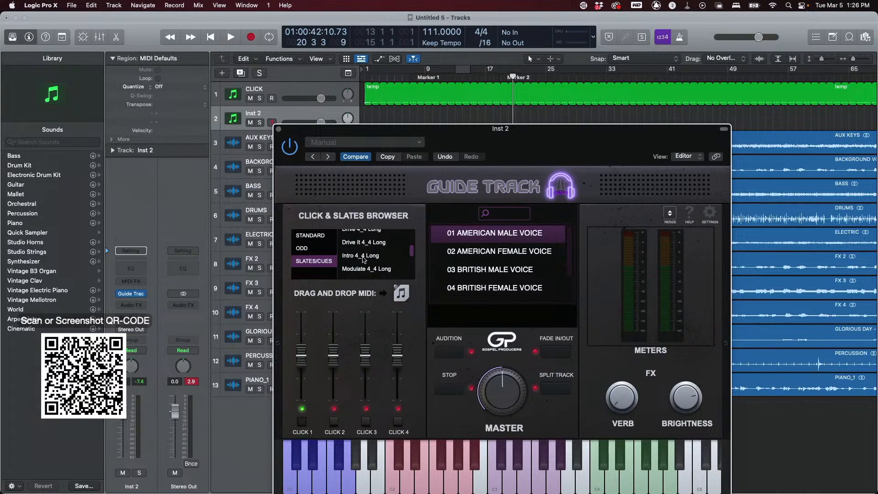
{"action": "left_click_drag", "start_coordinate": [465, 142], "coordinate": [628, 187]}
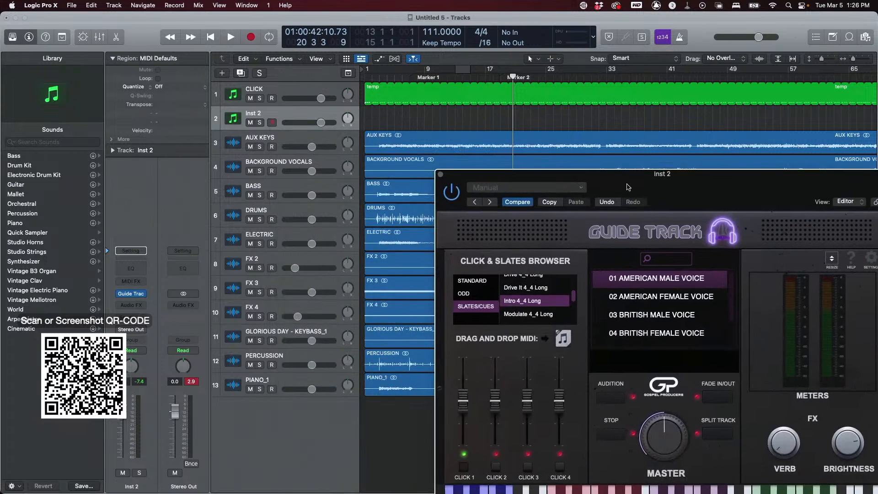
{"action": "left_click_drag", "start_coordinate": [567, 338], "coordinate": [366, 122]}
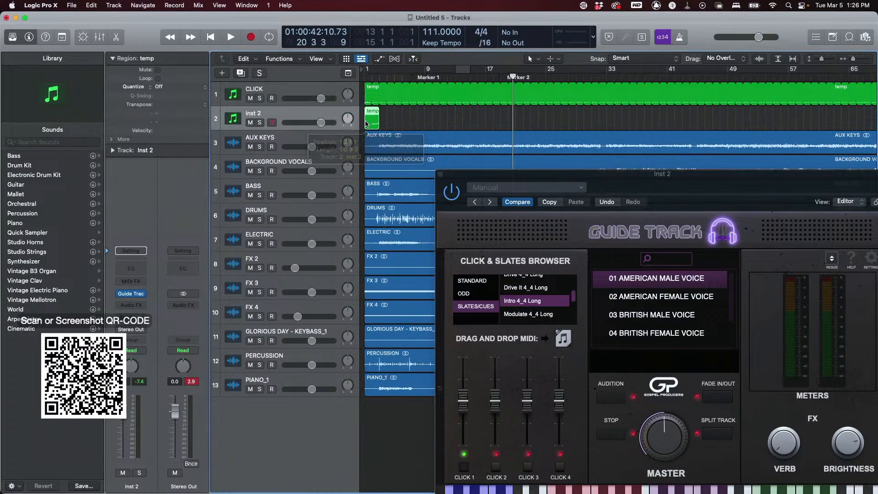
- Play the song from the start with the intro slate while browsing the slate list, then stop
{"action": "key", "text": "Return"}
{"action": "key", "text": "space"}
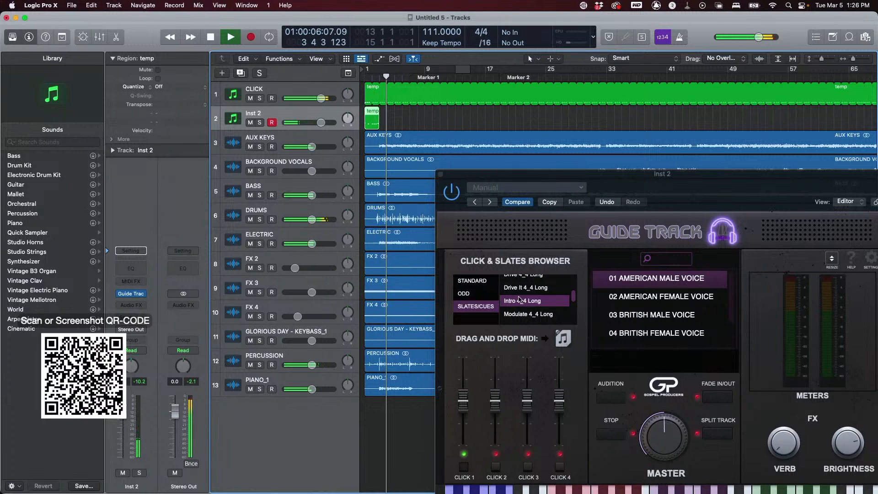
{"action": "scroll", "coordinate": [543, 312], "scroll_direction": "up", "scroll_amount": 2}
{"action": "scroll", "coordinate": [543, 312], "scroll_direction": "down", "scroll_amount": 5}
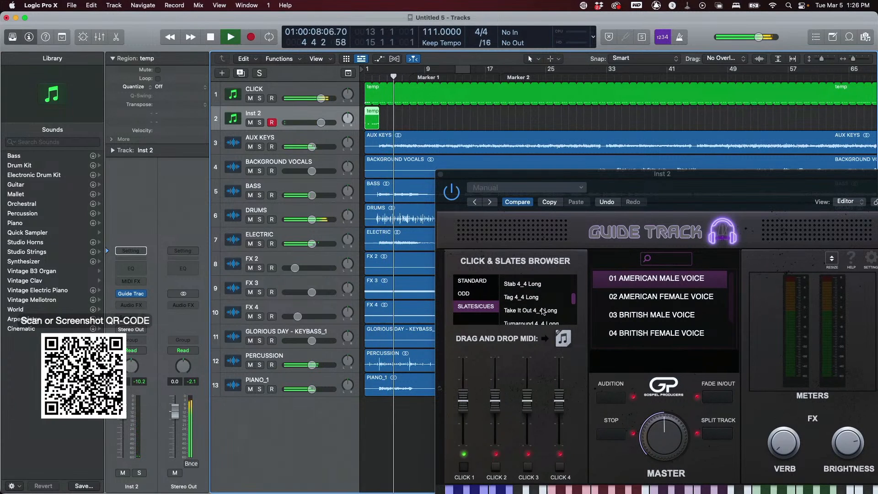
{"action": "scroll", "coordinate": [542, 310], "scroll_direction": "down", "scroll_amount": 3}
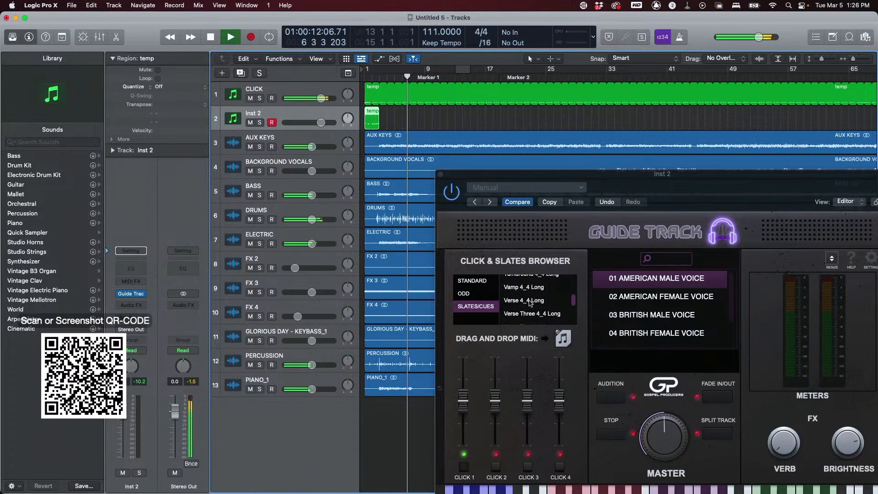
{"action": "key", "text": "space"}
- Drag the Verse 4_4 Long slate MIDI onto Inst 2 around bar 6 and nudge it slightly earlier
{"action": "left_click", "coordinate": [530, 300]}
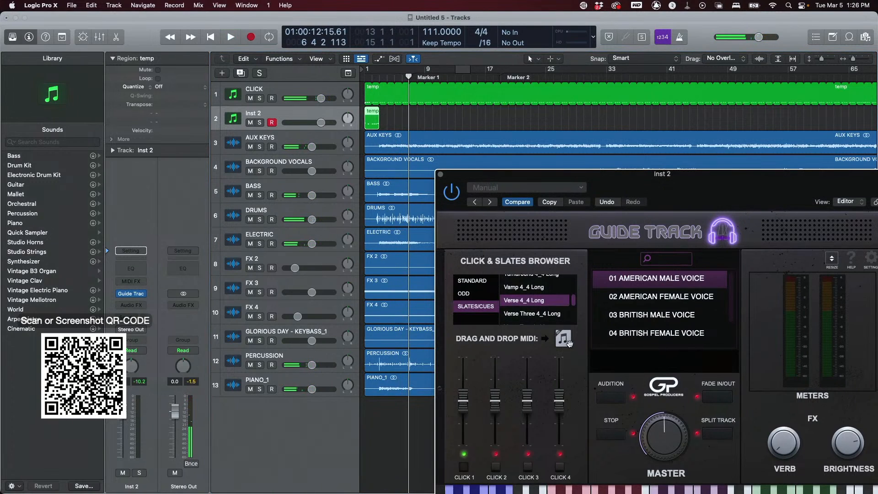
{"action": "left_click_drag", "start_coordinate": [486, 206], "coordinate": [406, 120]}
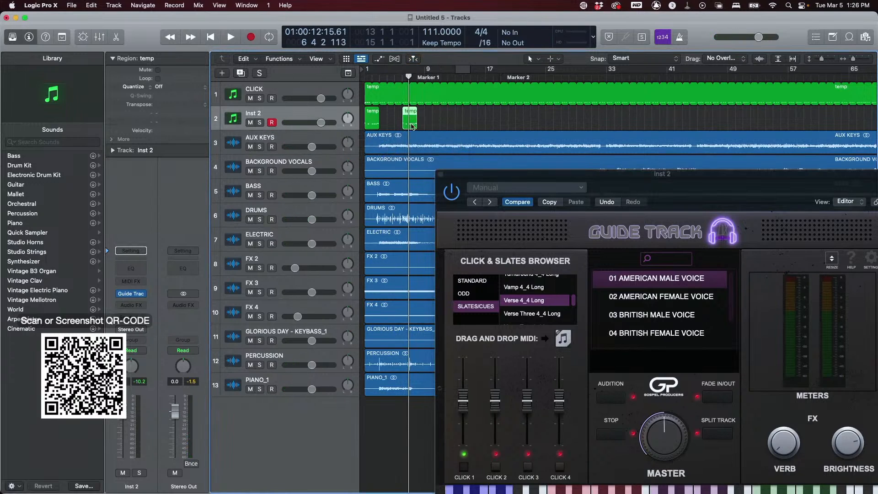
{"action": "key", "text": "super+Right"}
{"action": "key", "text": "super+Right"}
{"action": "key", "text": "super+Right"}
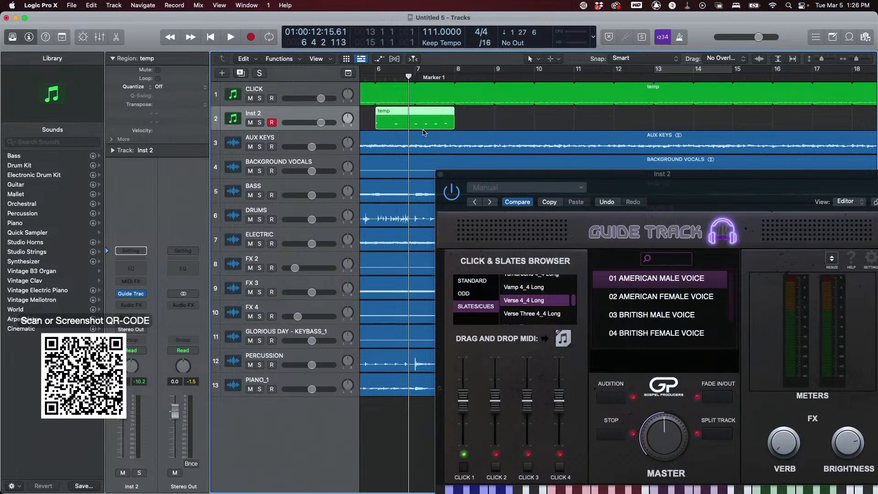
{"action": "left_click_drag", "start_coordinate": [418, 125], "coordinate": [397, 112]}
- Play from just before the verse slate to check its timing, then nudge the region slightly earlier
{"action": "scroll", "coordinate": [397, 117], "scroll_direction": "left", "scroll_amount": 2}
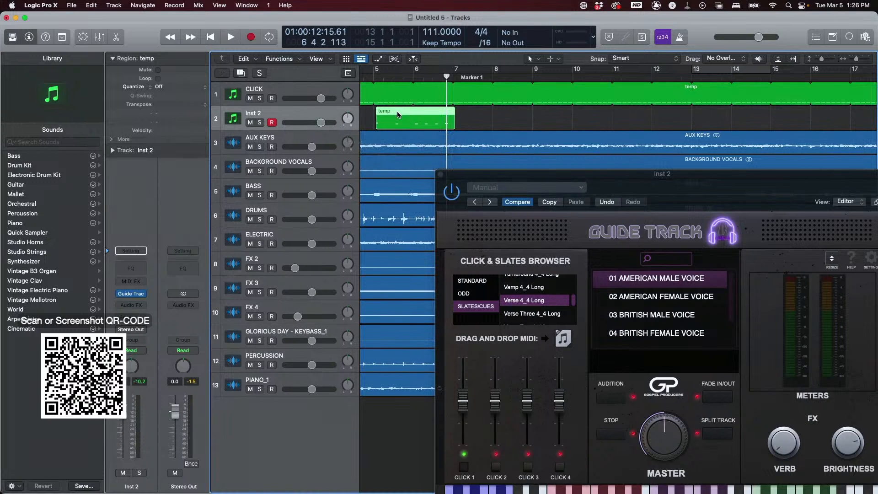
{"action": "scroll", "coordinate": [445, 106], "scroll_direction": "left", "scroll_amount": 1}
{"action": "scroll", "coordinate": [446, 108], "scroll_direction": "left", "scroll_amount": 1}
{"action": "left_click", "coordinate": [403, 74]}
{"action": "key", "text": "space"}
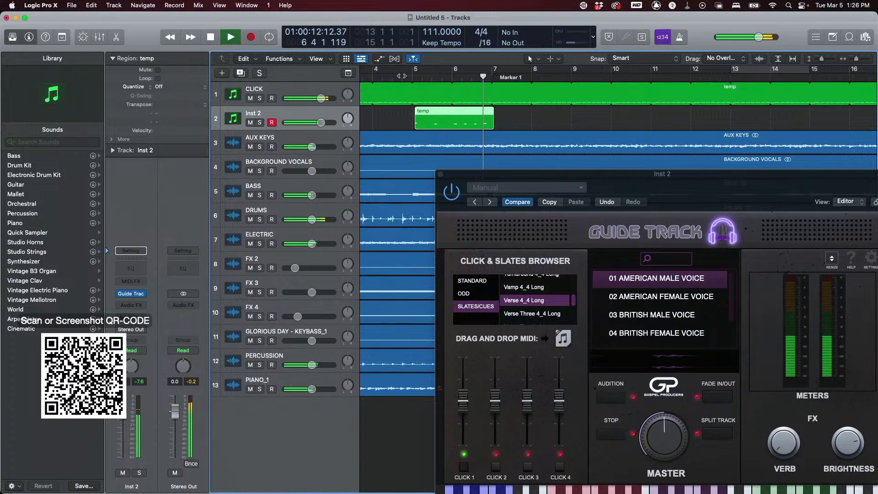
{"action": "key", "text": "space"}
{"action": "key", "text": "super+Right"}
{"action": "left_click_drag", "start_coordinate": [417, 111], "coordinate": [411, 111]}
- Play the arrangement and lower the CLICK track's volume slightly
{"action": "key", "text": "shift+space"}
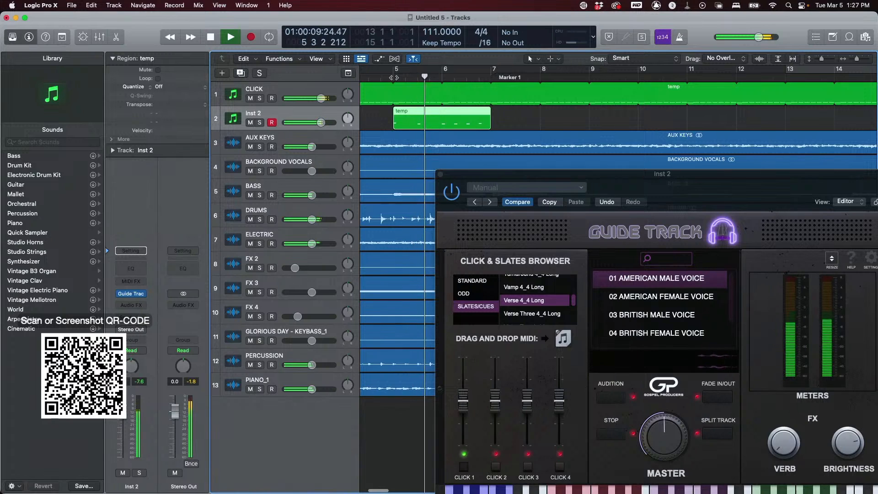
{"action": "left_click_drag", "start_coordinate": [321, 98], "coordinate": [310, 98]}
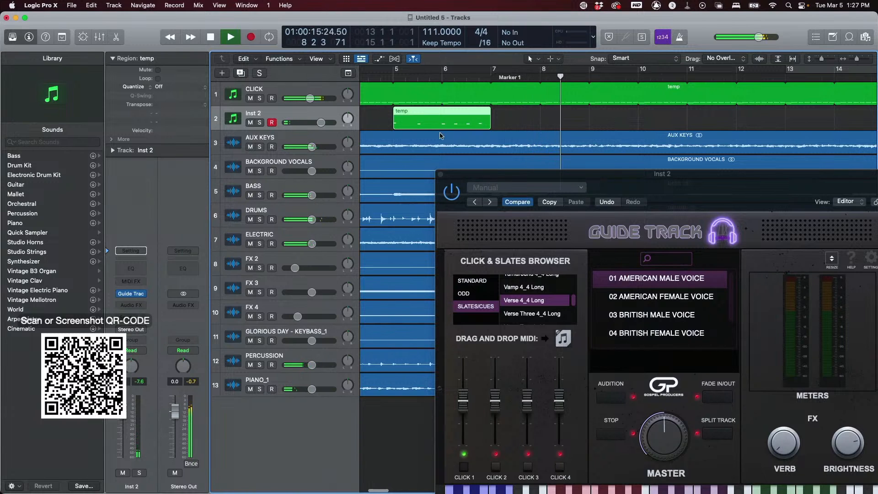
{"action": "key", "text": "super+Left"}
{"action": "key", "text": "super+Left"}
{"action": "key", "text": "super+Left"}
{"action": "key", "text": "super+Left"}
{"action": "key", "text": "super+Left"}
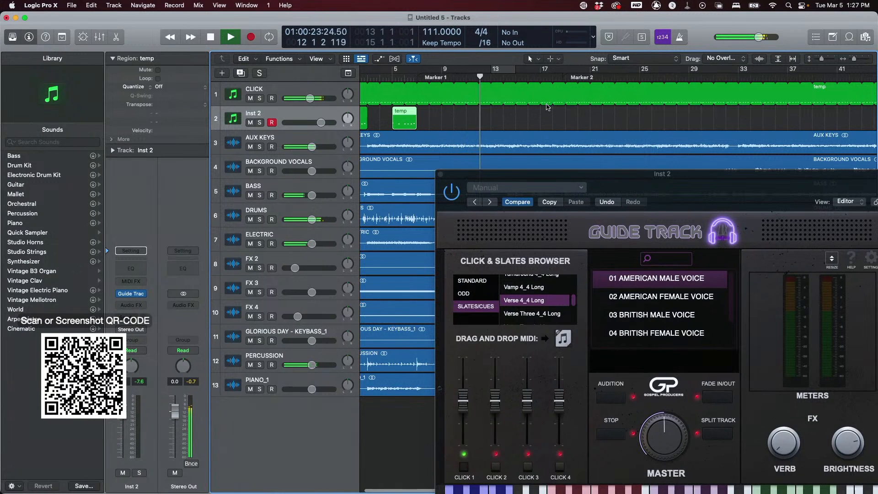
{"action": "key", "text": "space"}
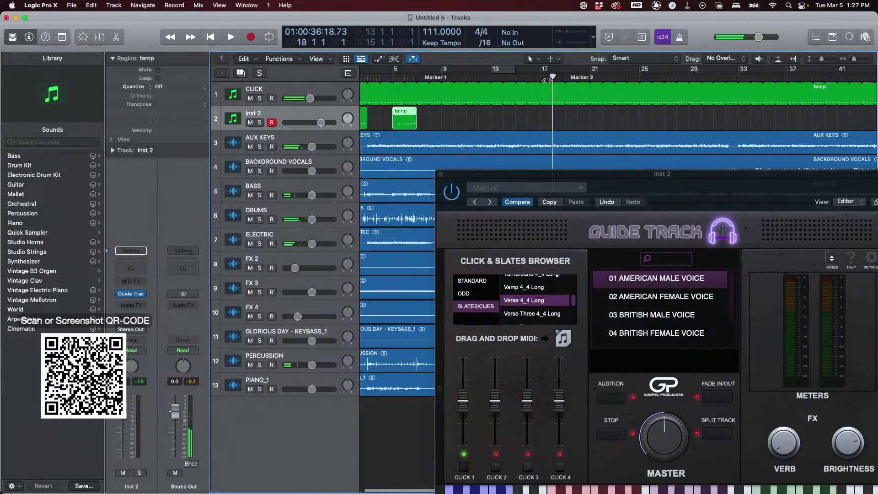
{"action": "key", "text": "space"}
{"action": "key", "text": "space"}
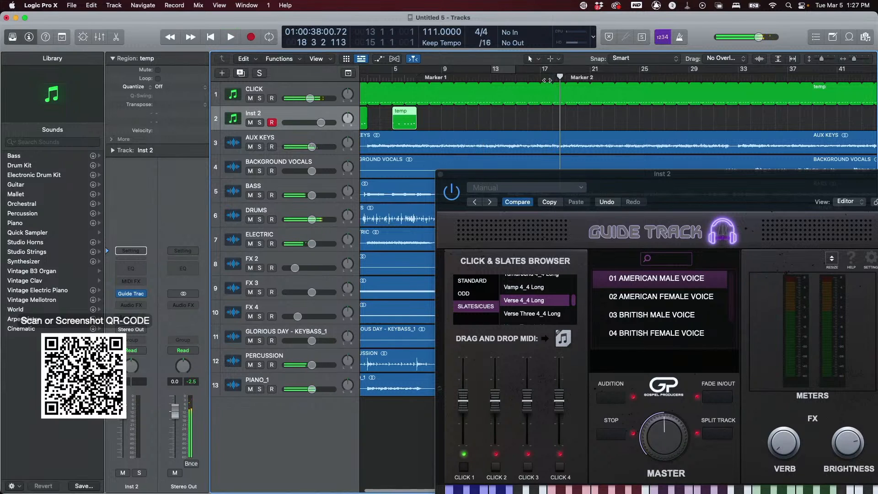
- Raise the Click 4 fader in the plugin
{"action": "scroll", "coordinate": [534, 302], "scroll_direction": "up", "scroll_amount": 5}
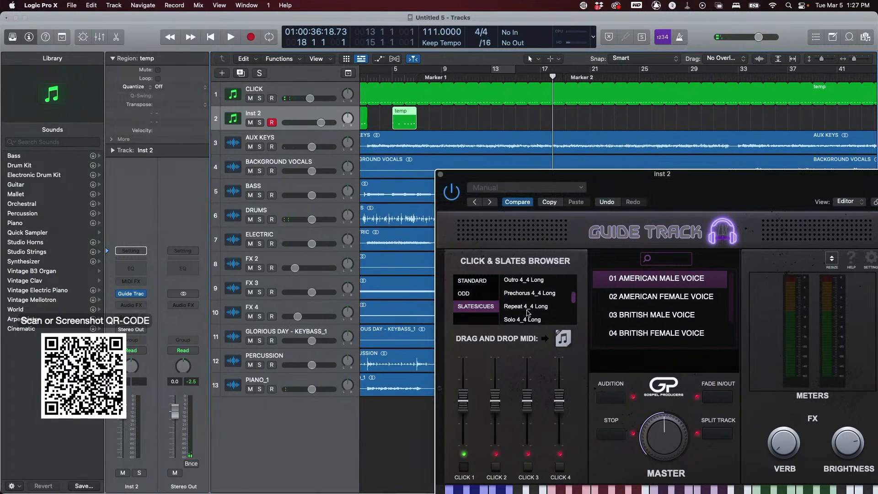
{"action": "scroll", "coordinate": [530, 306], "scroll_direction": "up", "scroll_amount": 10}
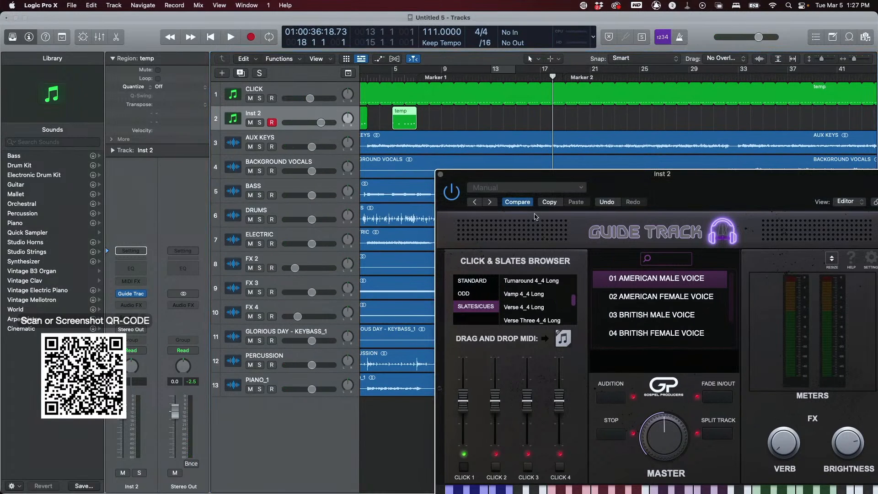
{"action": "left_click_drag", "start_coordinate": [563, 351], "coordinate": [562, 306]}
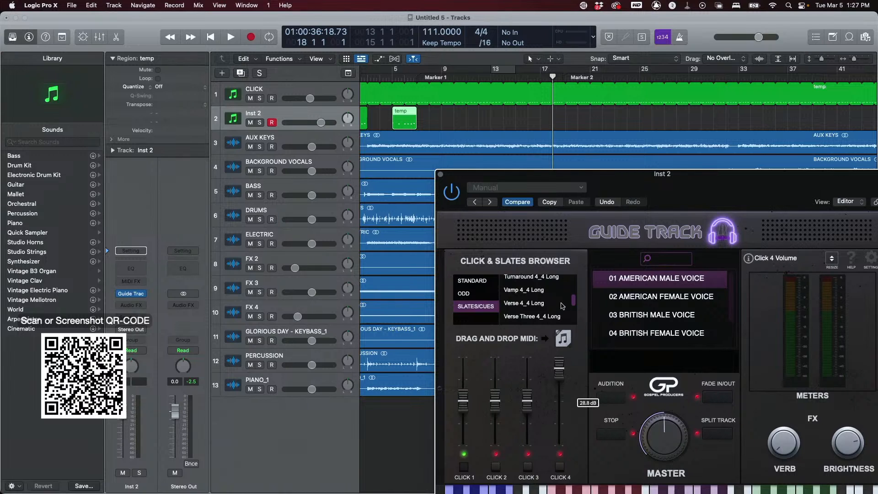
- Drag the Verse 4_4 Long slate MIDI onto Inst 2 at bar 17 and play it back
{"action": "left_click_drag", "start_coordinate": [562, 339], "coordinate": [546, 123]}
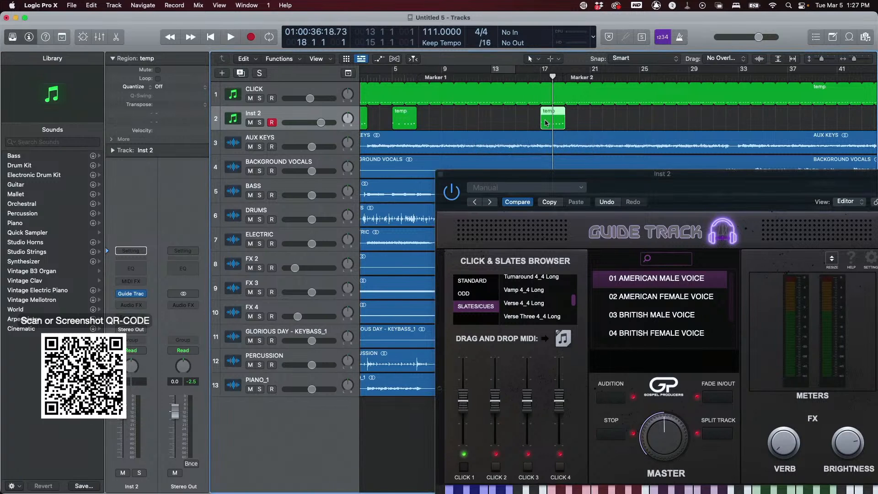
{"action": "key", "text": "space"}
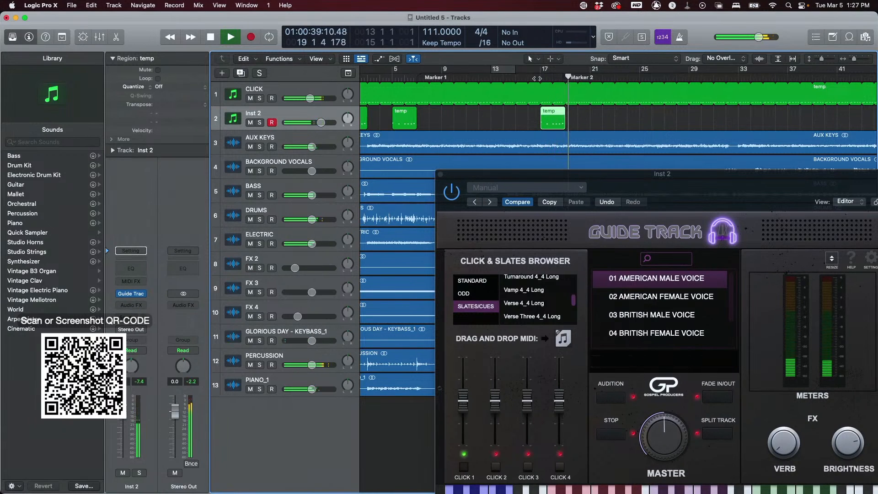
{"action": "key", "text": "space"}
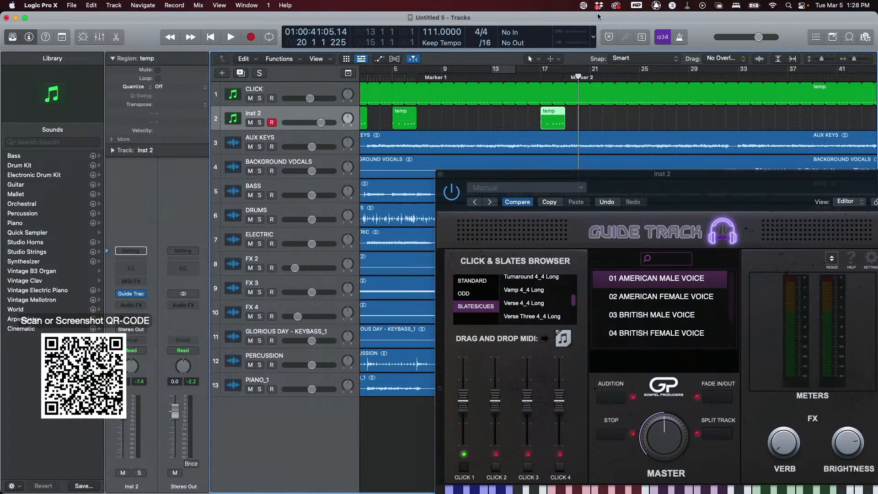
{"action": "left_click", "coordinate": [693, 78]}
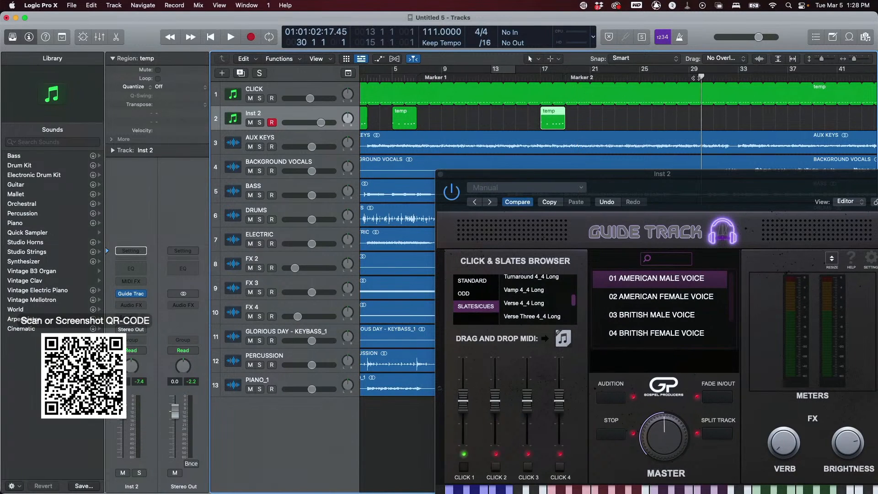
{"action": "key", "text": "space"}
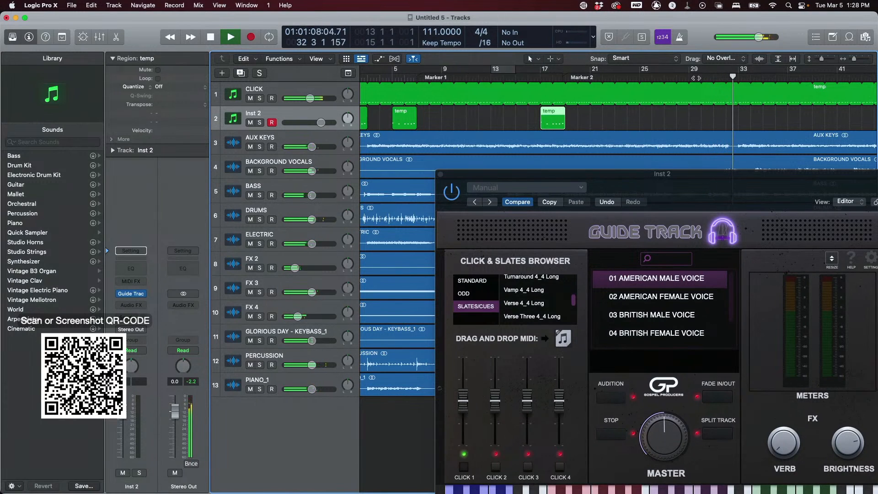
{"action": "key", "text": "space"}
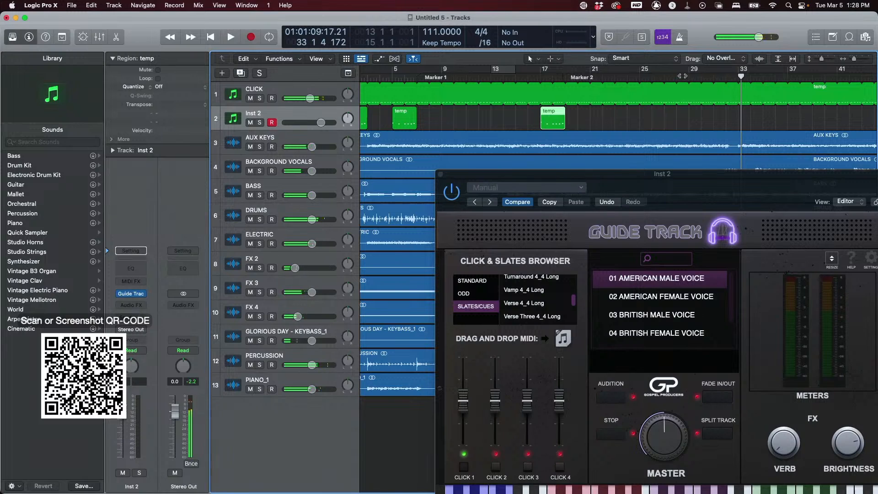
- Record a new MIDI region on Inst 2 from about bar 29 to bar 33 during playback
{"action": "left_click", "coordinate": [682, 78]}
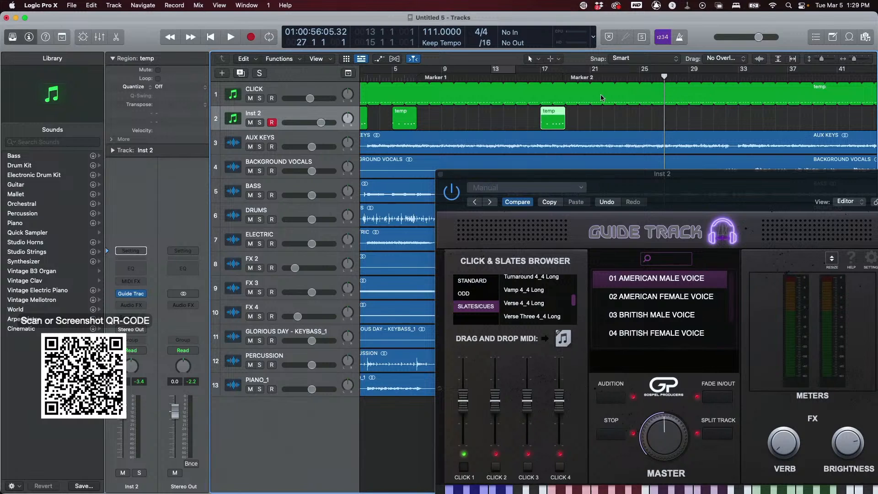
{"action": "left_click", "coordinate": [615, 79]}
{"action": "key", "text": "space"}
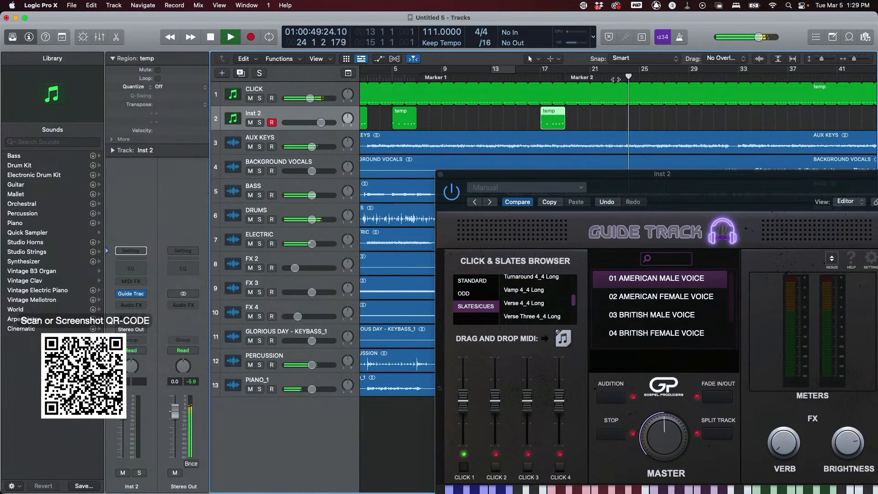
{"action": "key", "text": "r"}
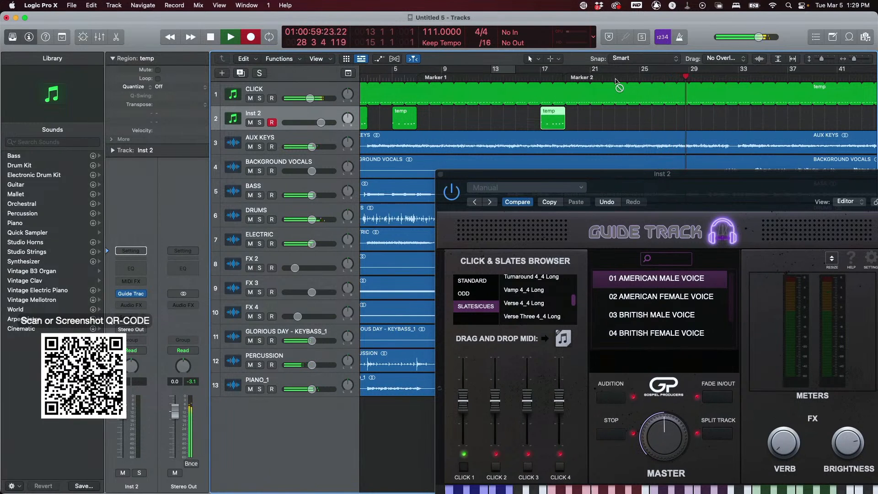
{"action": "key", "text": "r"}
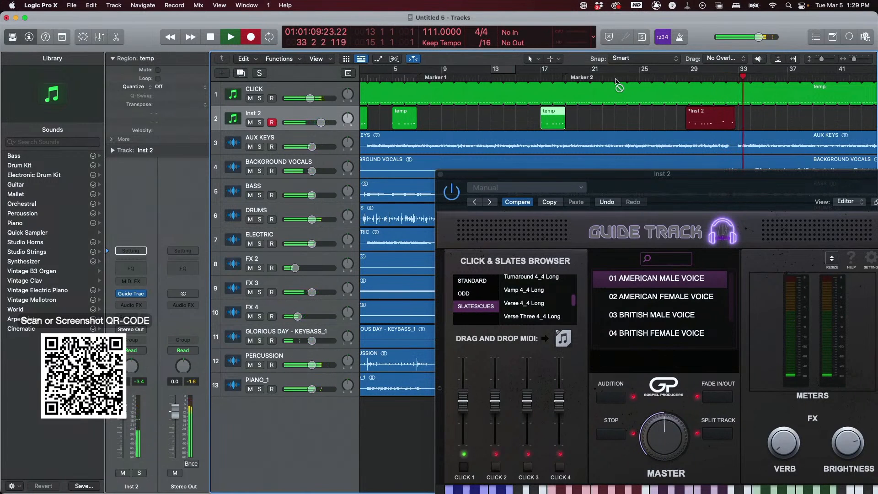
{"action": "key", "text": "space"}
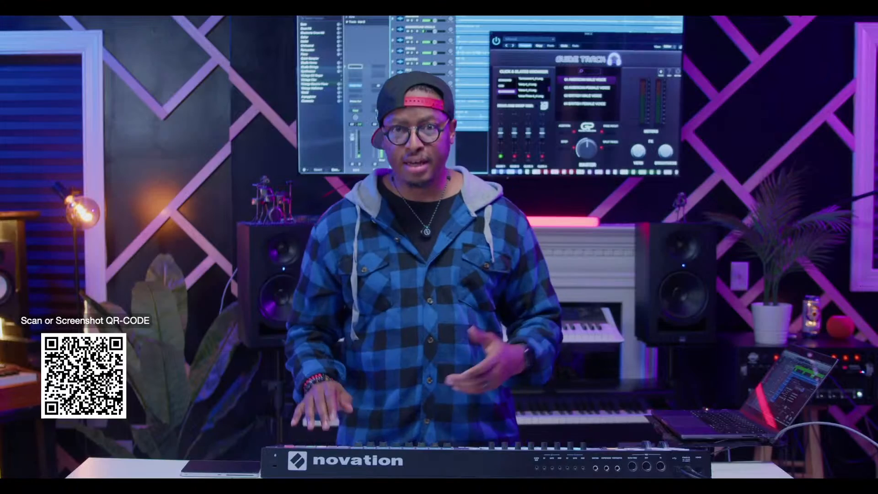
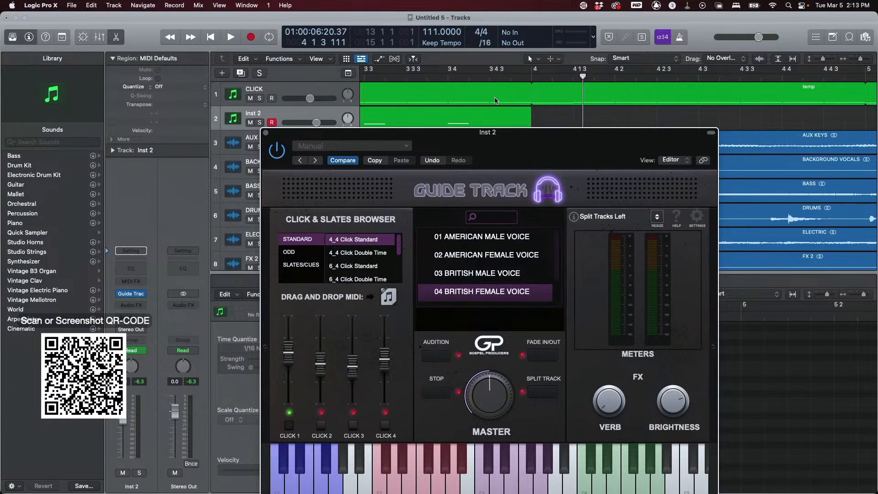
- Open the Slates/Cues category in the Guide Track browser and audition a few voice cues on the plugin keyboard
{"action": "left_click_drag", "start_coordinate": [525, 135], "coordinate": [320, 55]}
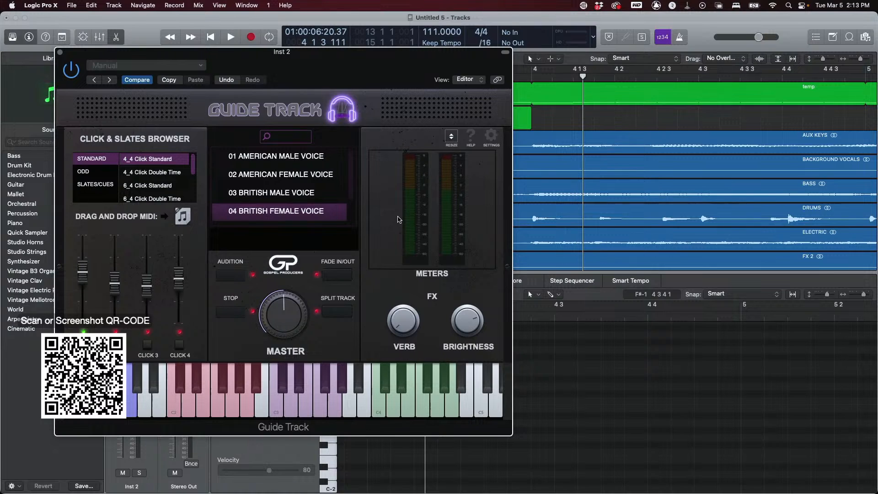
{"action": "left_click_drag", "start_coordinate": [310, 58], "coordinate": [319, 62]}
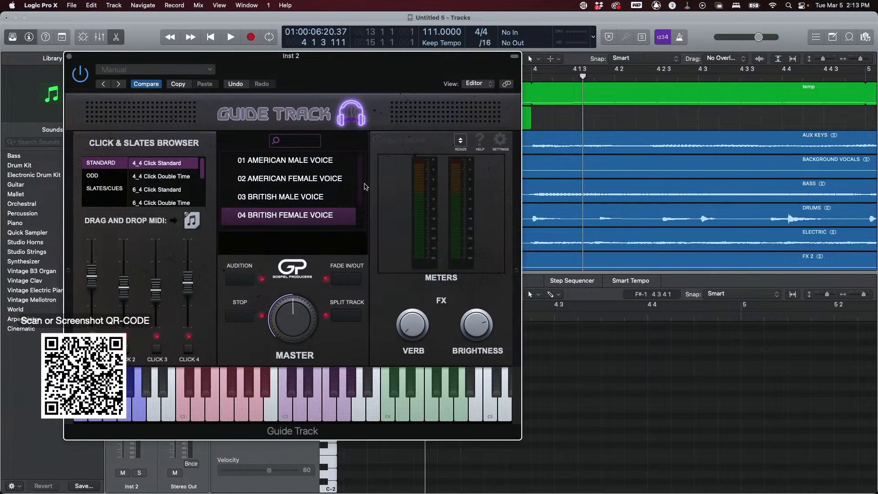
{"action": "left_click", "coordinate": [108, 191]}
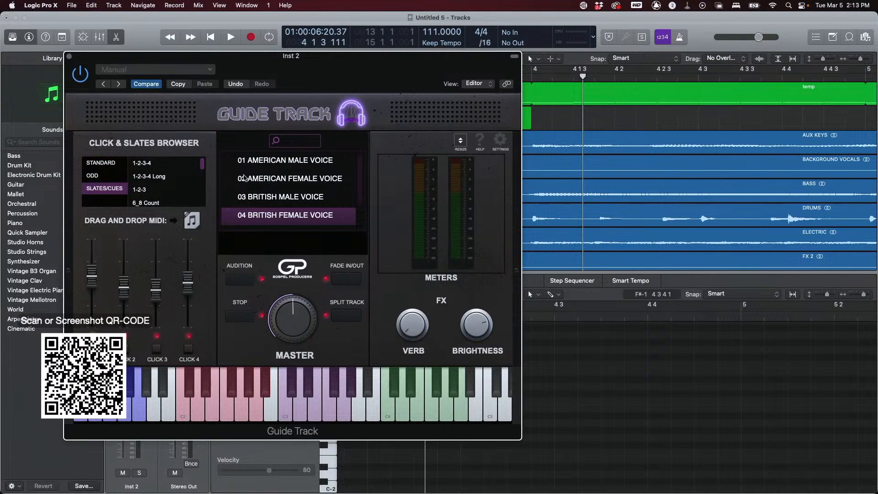
{"action": "left_click", "coordinate": [186, 414]}
{"action": "left_click", "coordinate": [172, 406]}
{"action": "left_click", "coordinate": [173, 405]}
{"action": "left_click", "coordinate": [255, 414]}
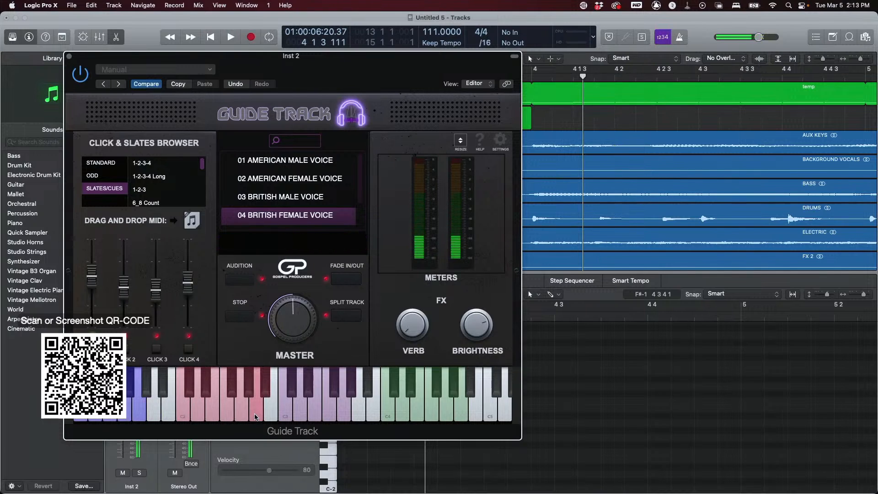
- Toggle the plugin's help labels on and off to identify its controls
{"action": "left_click", "coordinate": [478, 140]}
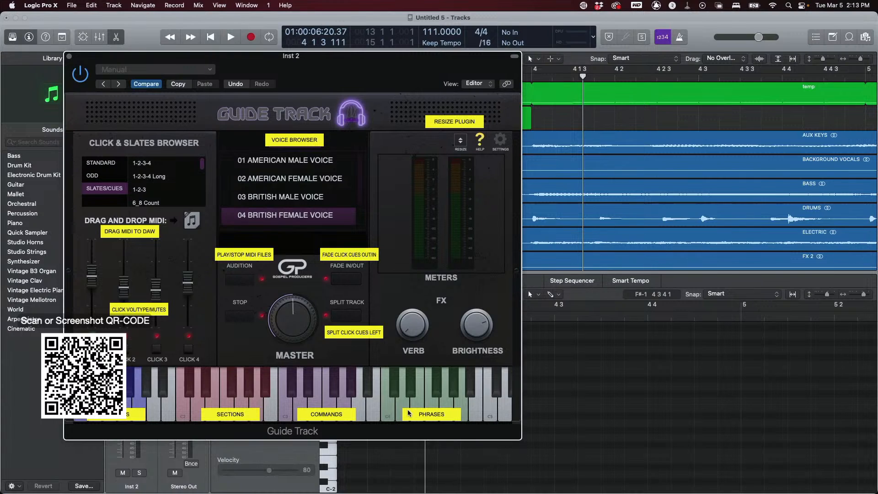
{"action": "left_click", "coordinate": [478, 141]}
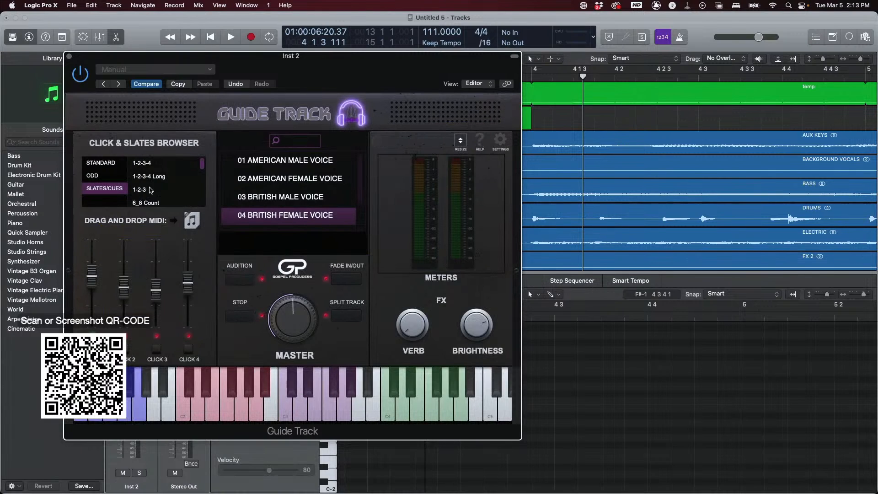
- Select the BACK TO THE TOP slate in the list and audition it, then stop playback
{"action": "scroll", "coordinate": [151, 190], "scroll_direction": "down", "scroll_amount": 2}
{"action": "scroll", "coordinate": [151, 191], "scroll_direction": "down", "scroll_amount": 1}
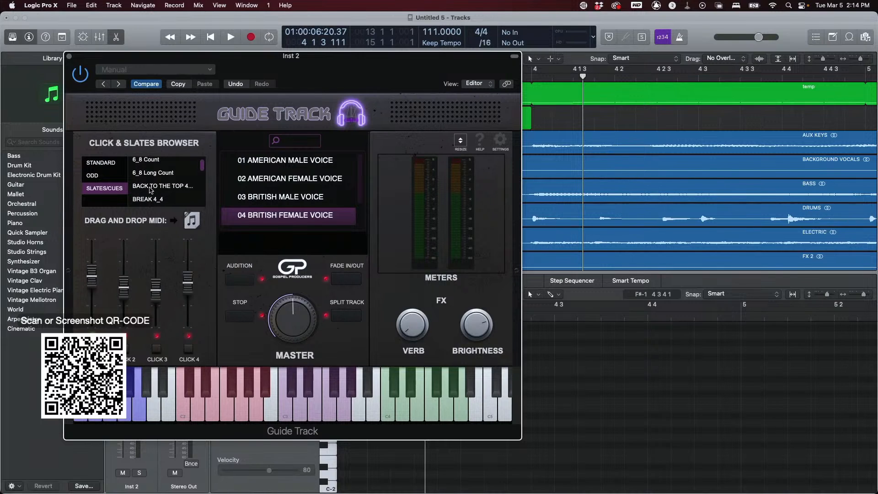
{"action": "left_click", "coordinate": [151, 191]}
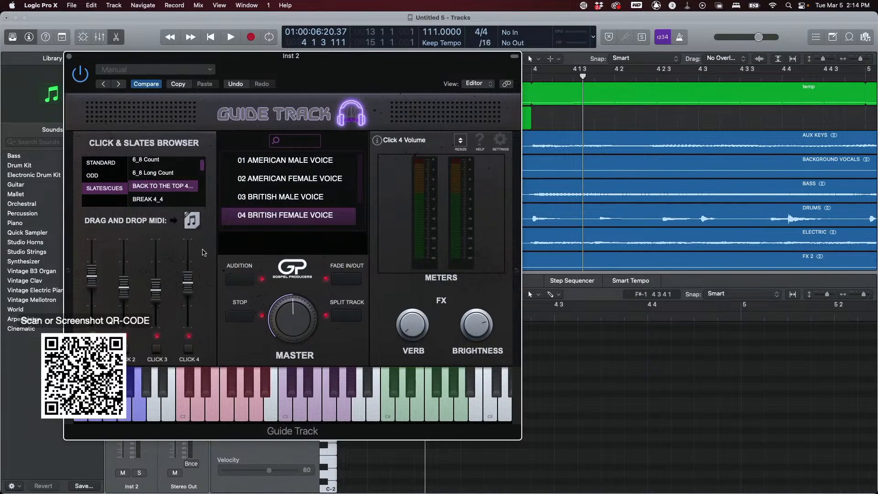
{"action": "left_click", "coordinate": [238, 280]}
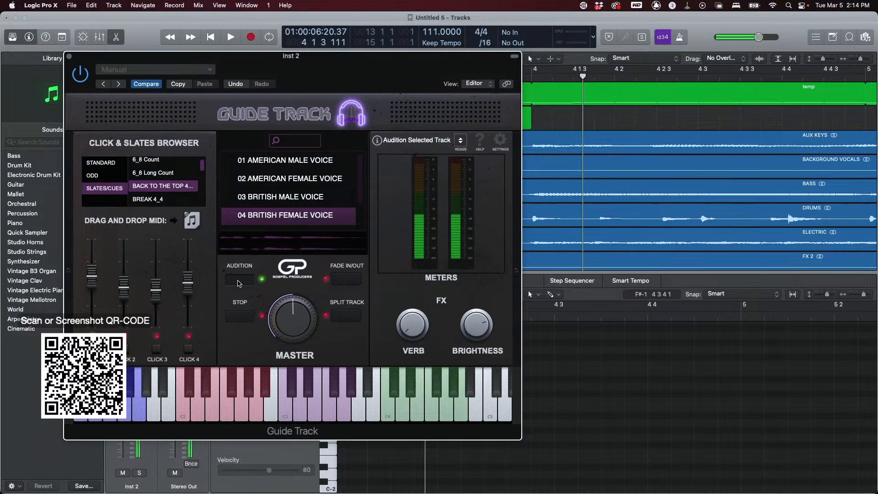
{"action": "left_click", "coordinate": [238, 320]}
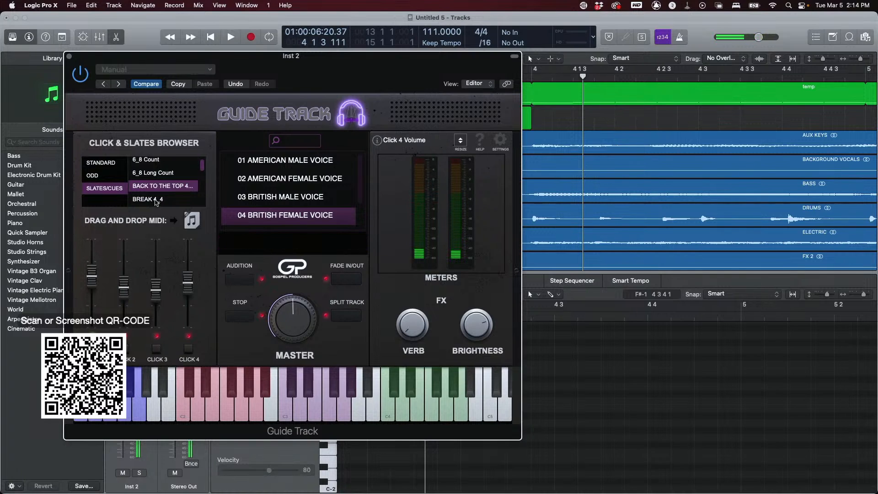
- Select the BREAK 4_4 slate, audition it, and drag its MIDI onto Inst 2 at about bar 4
{"action": "key", "text": "Down"}
{"action": "left_click", "coordinate": [240, 285]}
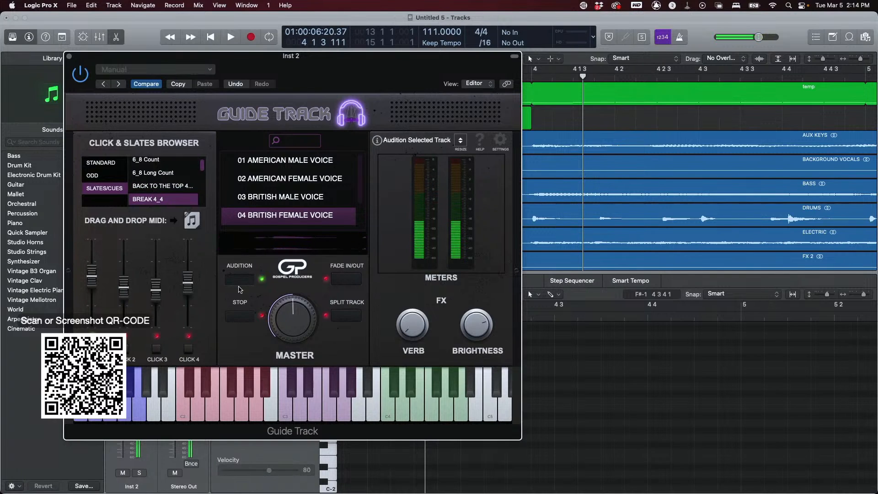
{"action": "left_click", "coordinate": [238, 317]}
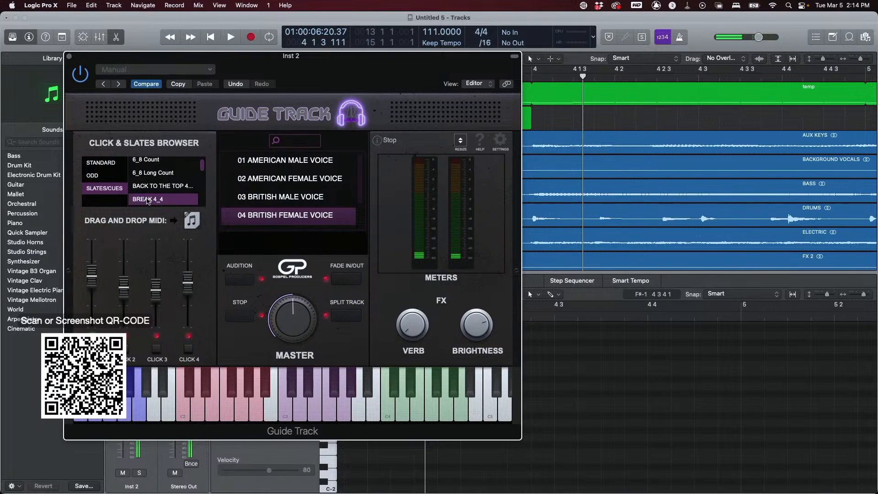
{"action": "scroll", "coordinate": [165, 192], "scroll_direction": "down", "scroll_amount": 1}
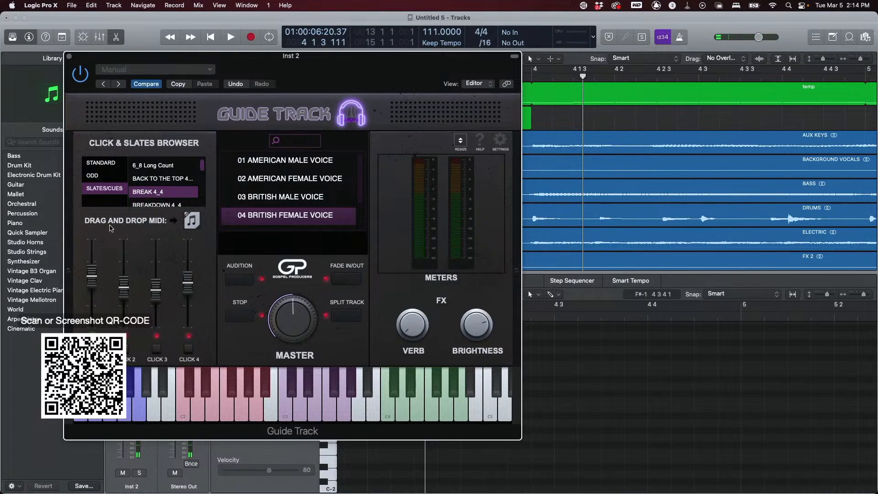
{"action": "left_click_drag", "start_coordinate": [192, 220], "coordinate": [613, 124]}
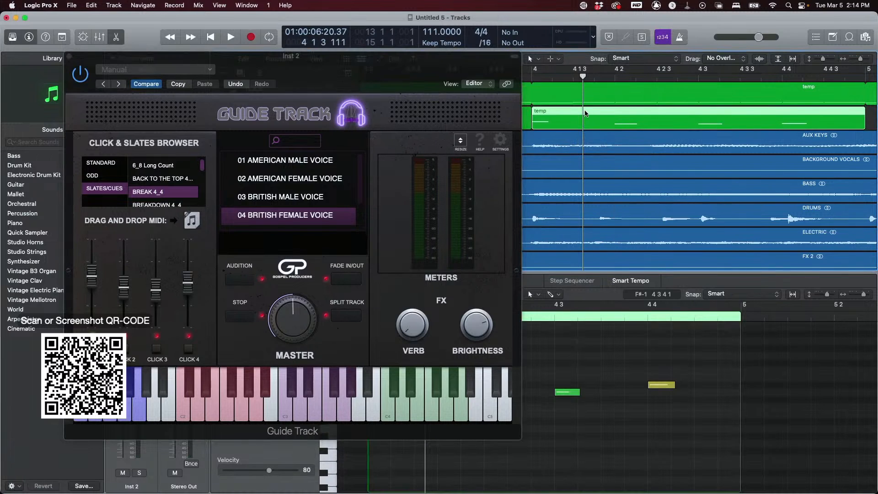
- Close the plugin window and review the slate regions placed along the Inst 2 track
{"action": "key", "text": "super+Left"}
{"action": "key", "text": "super+Left"}
{"action": "key", "text": "super+Left"}
{"action": "key", "text": "super+Left"}
{"action": "key", "text": "super+Left"}
{"action": "key", "text": "super+Left"}
{"action": "key", "text": "super+Left"}
{"action": "key", "text": "super+Left"}
{"action": "key", "text": "super+Left"}
{"action": "key", "text": "super+Left"}
{"action": "key", "text": "super+Left"}
{"action": "key", "text": "super+Left"}
{"action": "key", "text": "super+Right"}
{"action": "key", "text": "super+Right"}
{"action": "key", "text": "super+Right"}
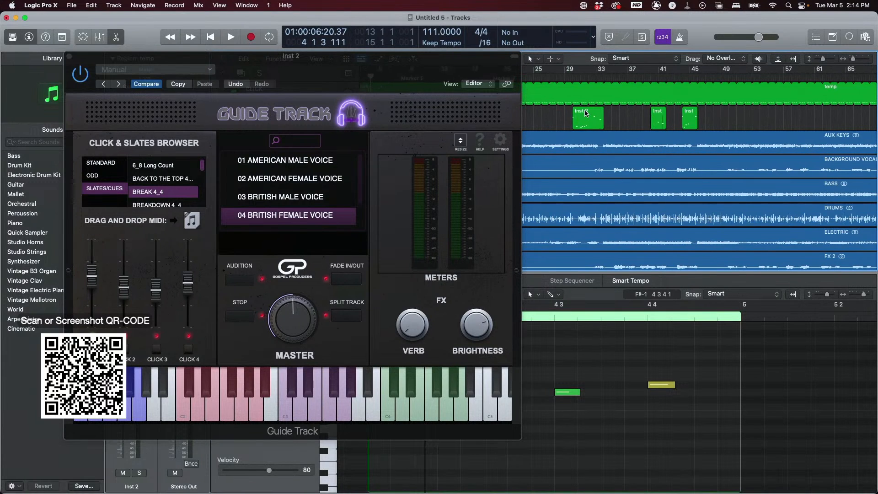
{"action": "left_click", "coordinate": [69, 57]}
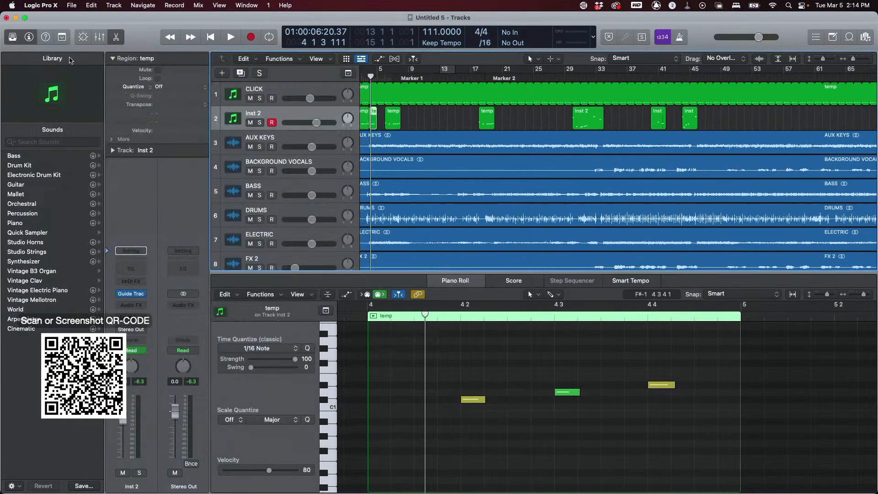
{"action": "scroll", "coordinate": [640, 151], "scroll_direction": "right", "scroll_amount": 10}
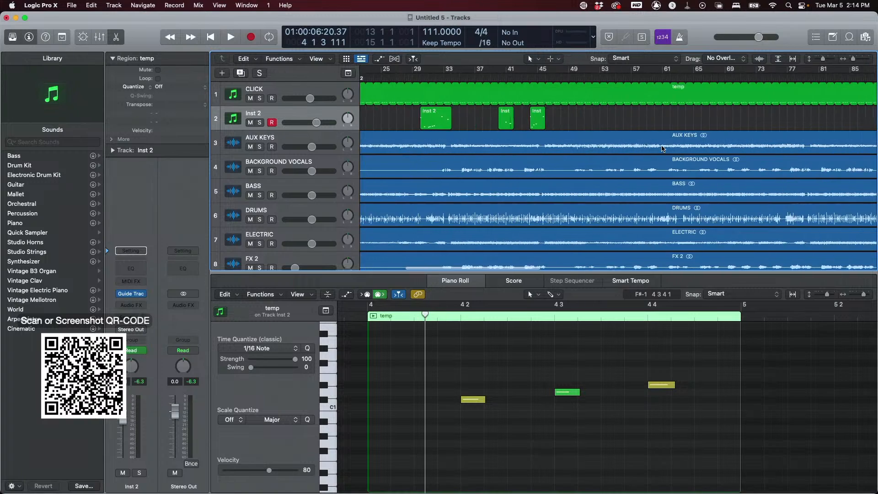
{"action": "scroll", "coordinate": [636, 148], "scroll_direction": "left", "scroll_amount": 10}
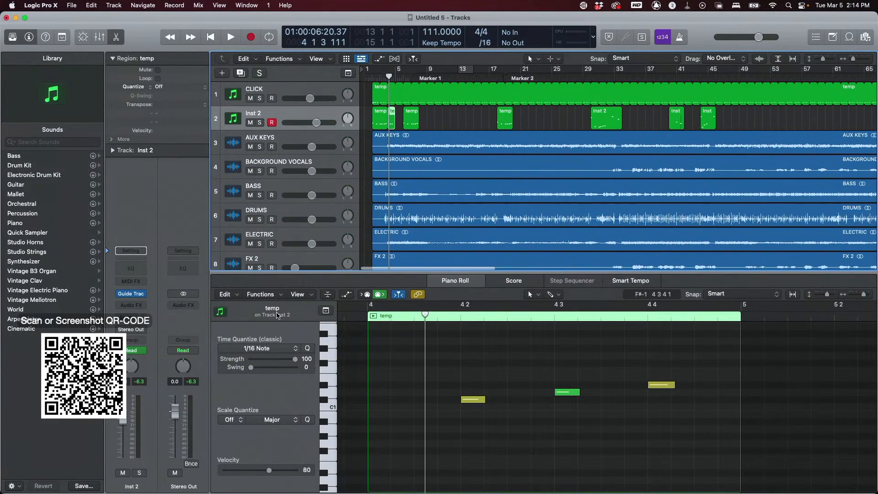
- Reopen Guide Track, select the BRIDGE 4_4 slate, and drag its MIDI onto Inst 2 at about bar 54
{"action": "left_click", "coordinate": [131, 294]}
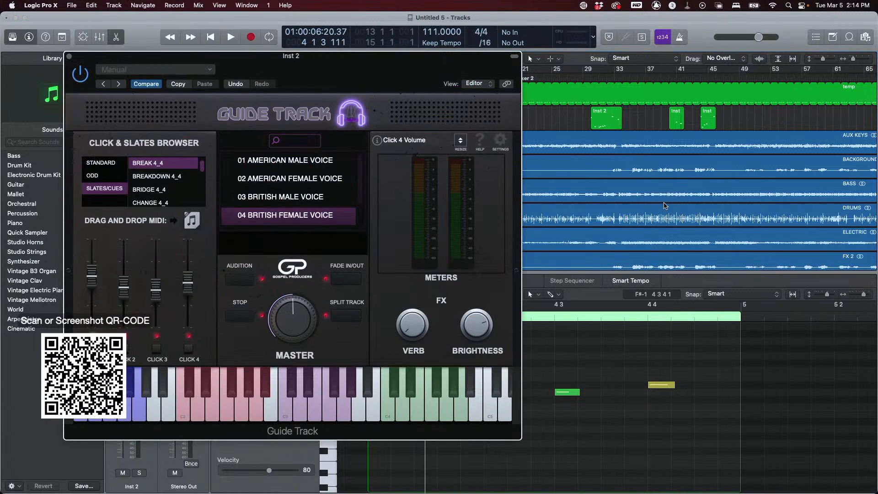
{"action": "left_click", "coordinate": [160, 190]}
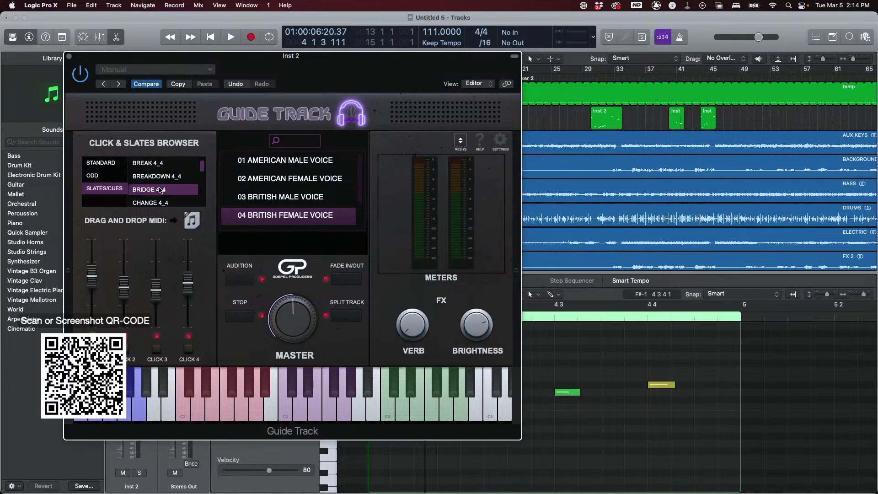
{"action": "left_click_drag", "start_coordinate": [185, 221], "coordinate": [776, 98]}
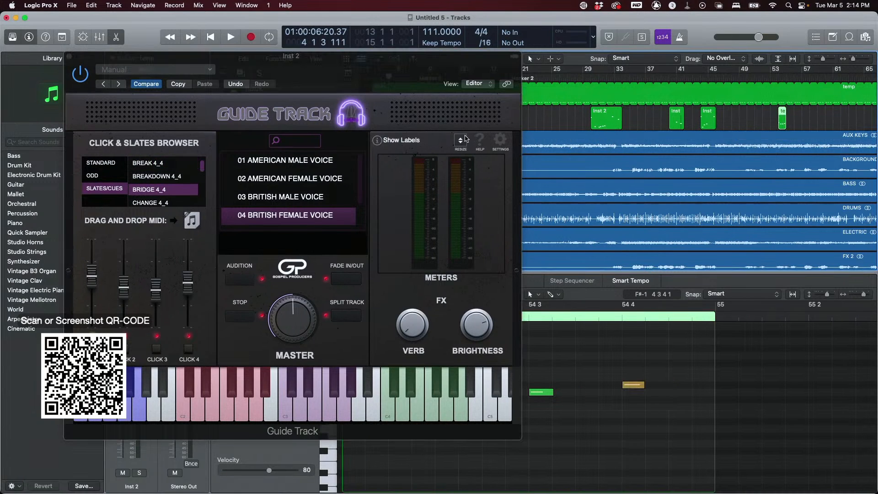